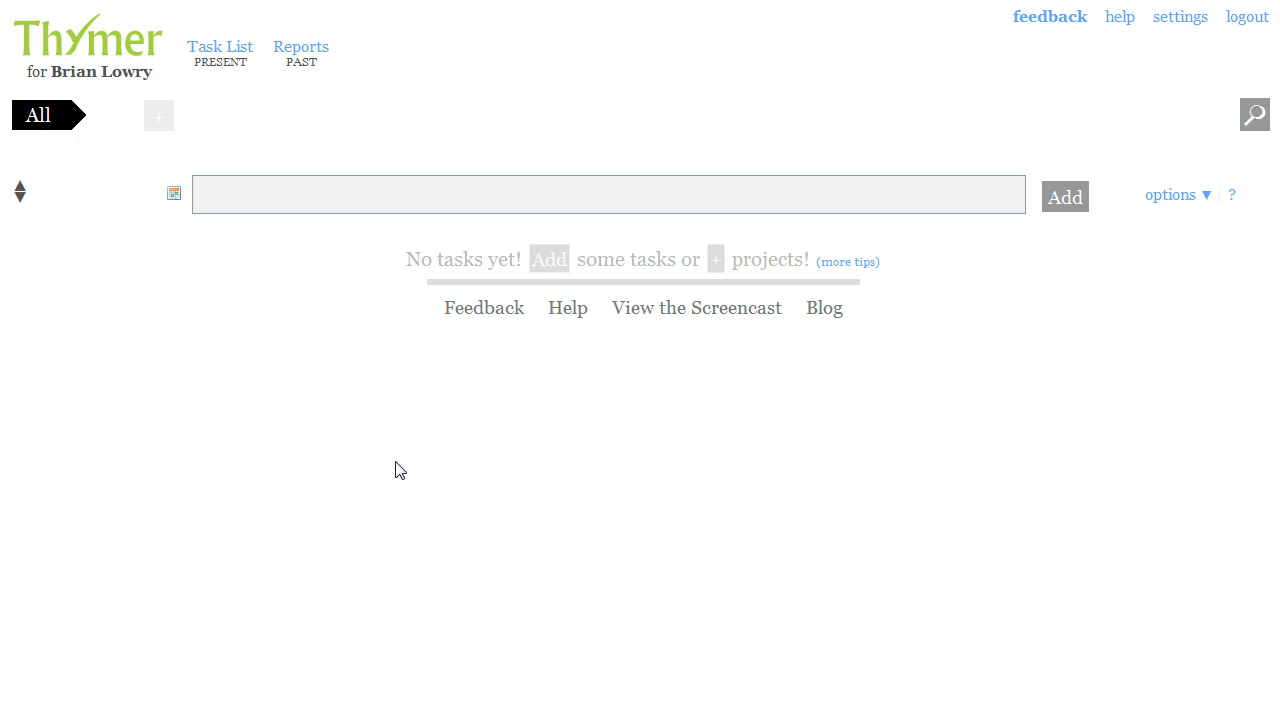
pyautogui.click(254, 203)
pyautogui.write('Lunch meeting')
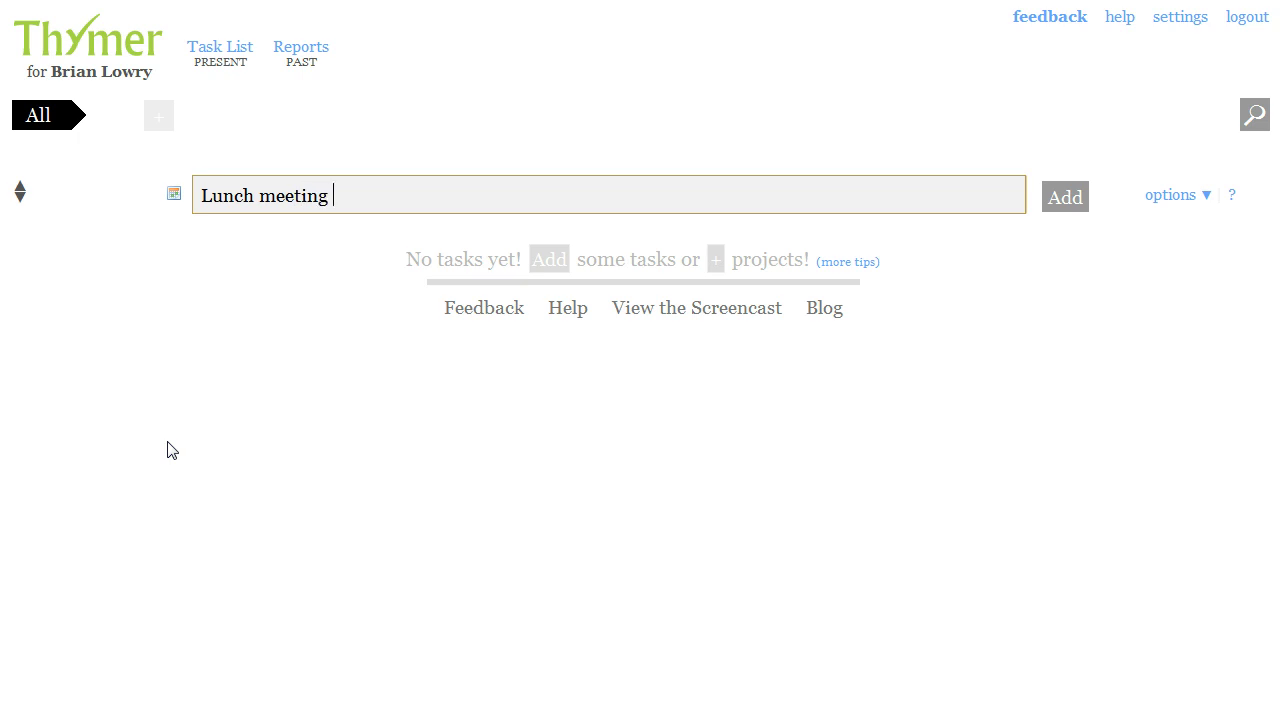
pyautogui.write(' @mon @12p')
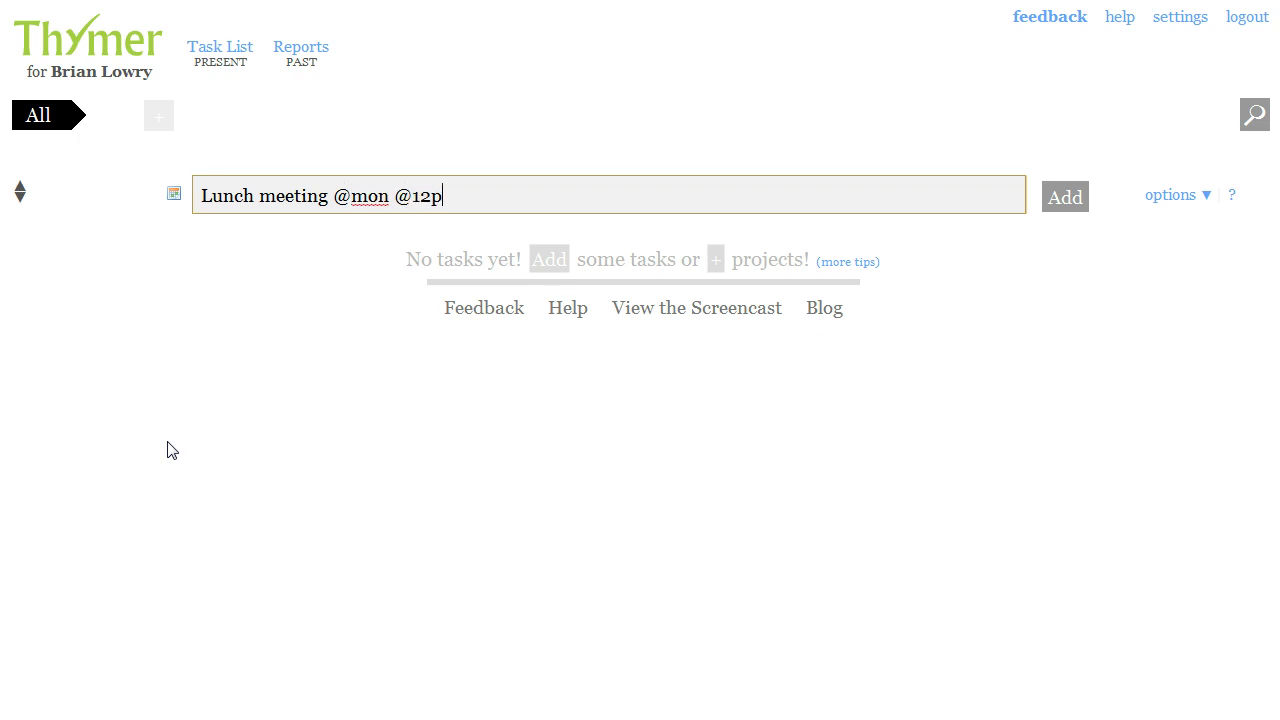
pyautogui.write('m @website')
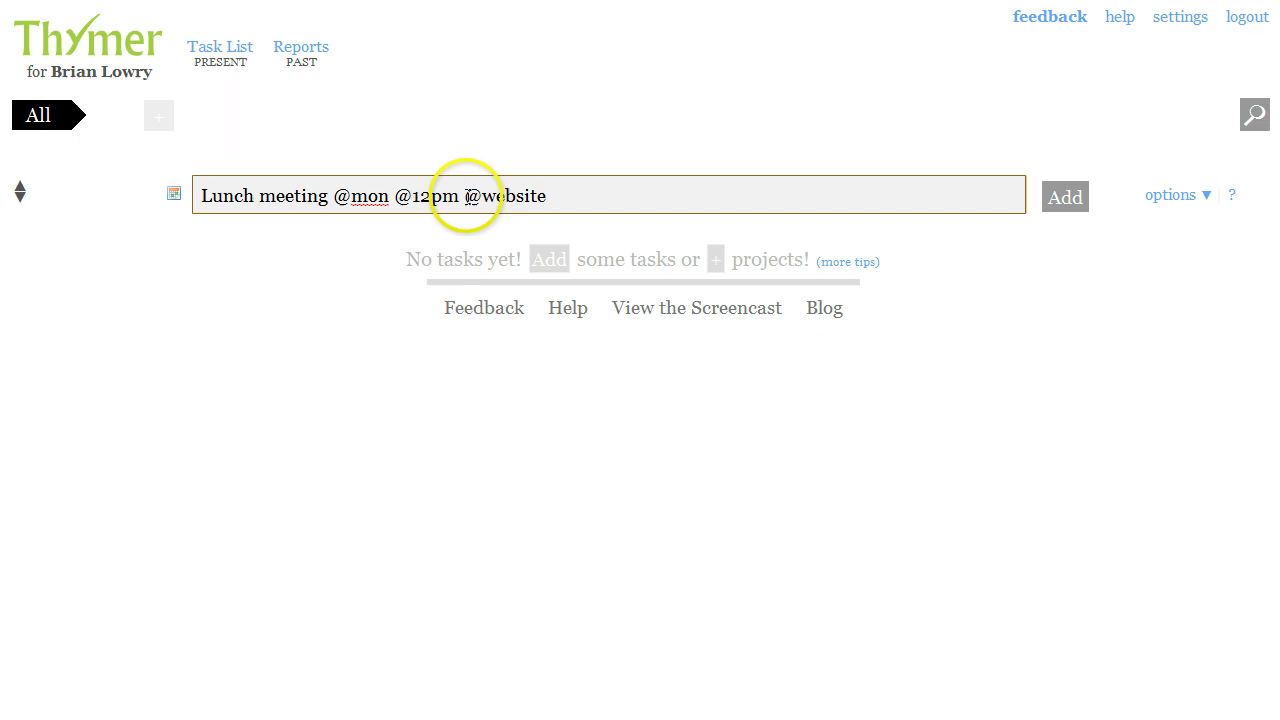
pyautogui.click(466, 196)
pyautogui.moveTo(466, 196); pyautogui.dragTo(556, 197)
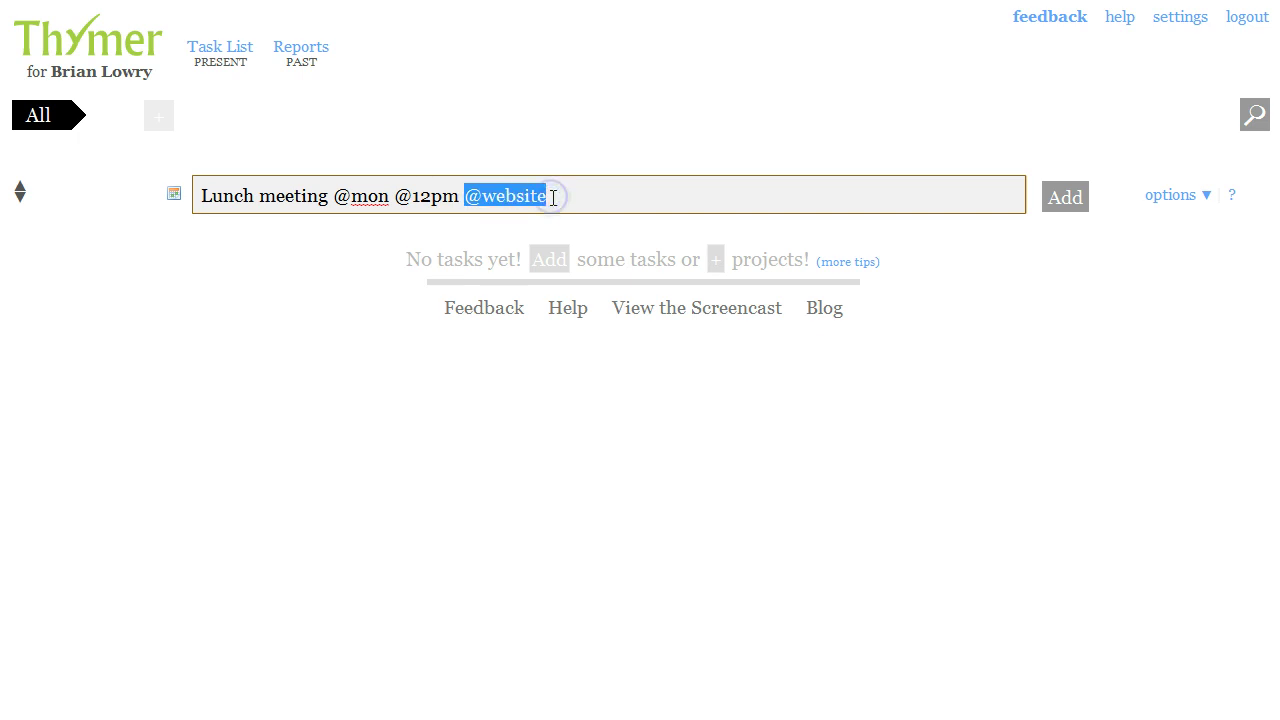
pyautogui.click(552, 197)
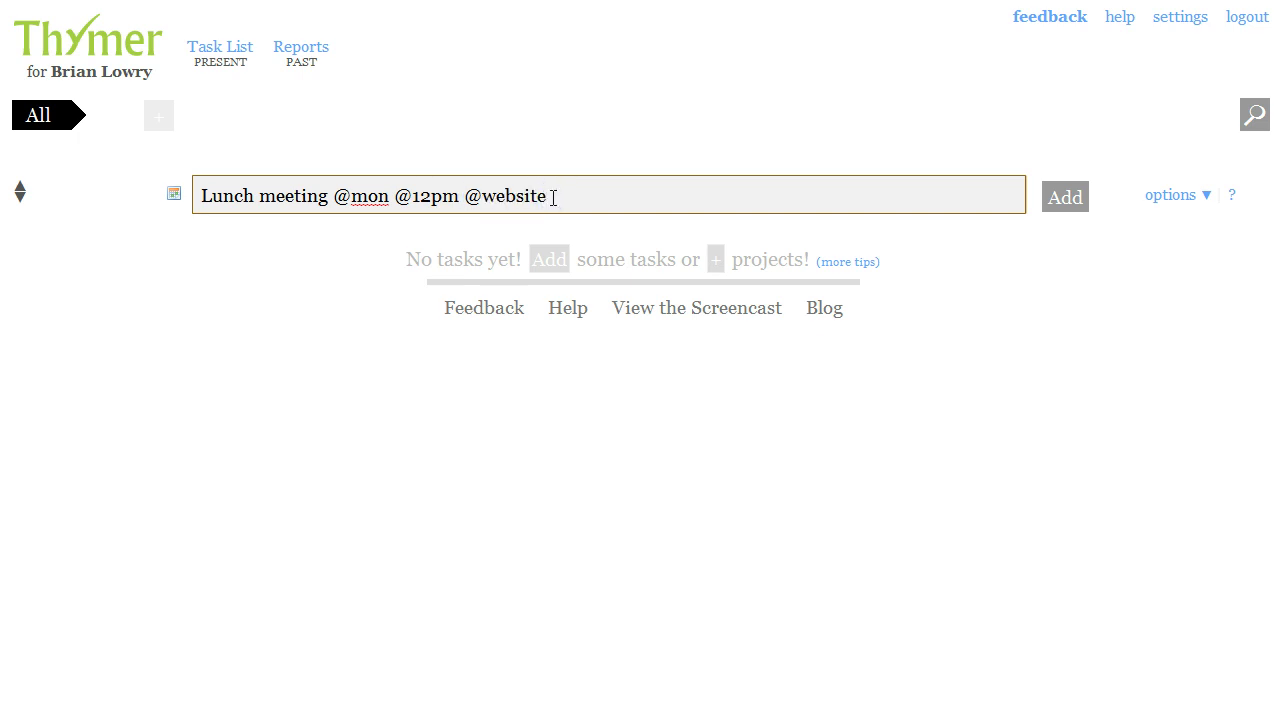
pyautogui.click(1058, 200)
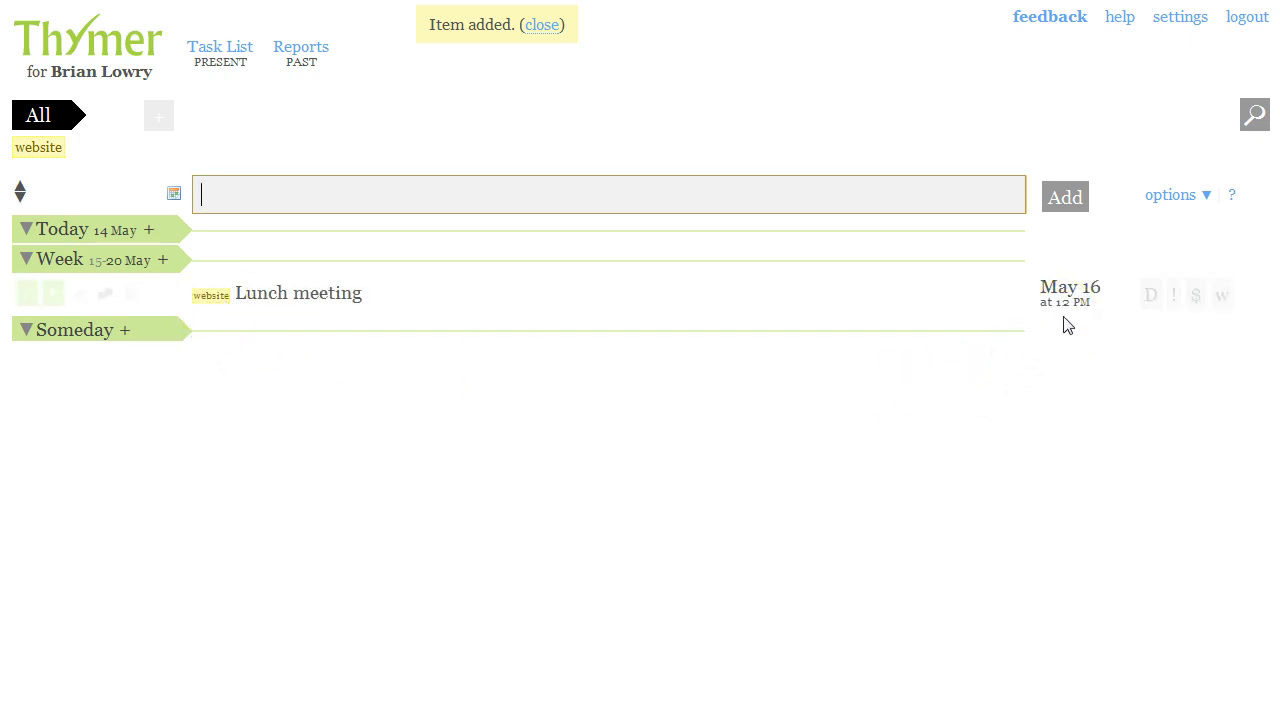
# Step: View the editable details of the Lunch meeting task and leave them without saving changes
pyautogui.click(640, 390)
pyautogui.click(378, 384)
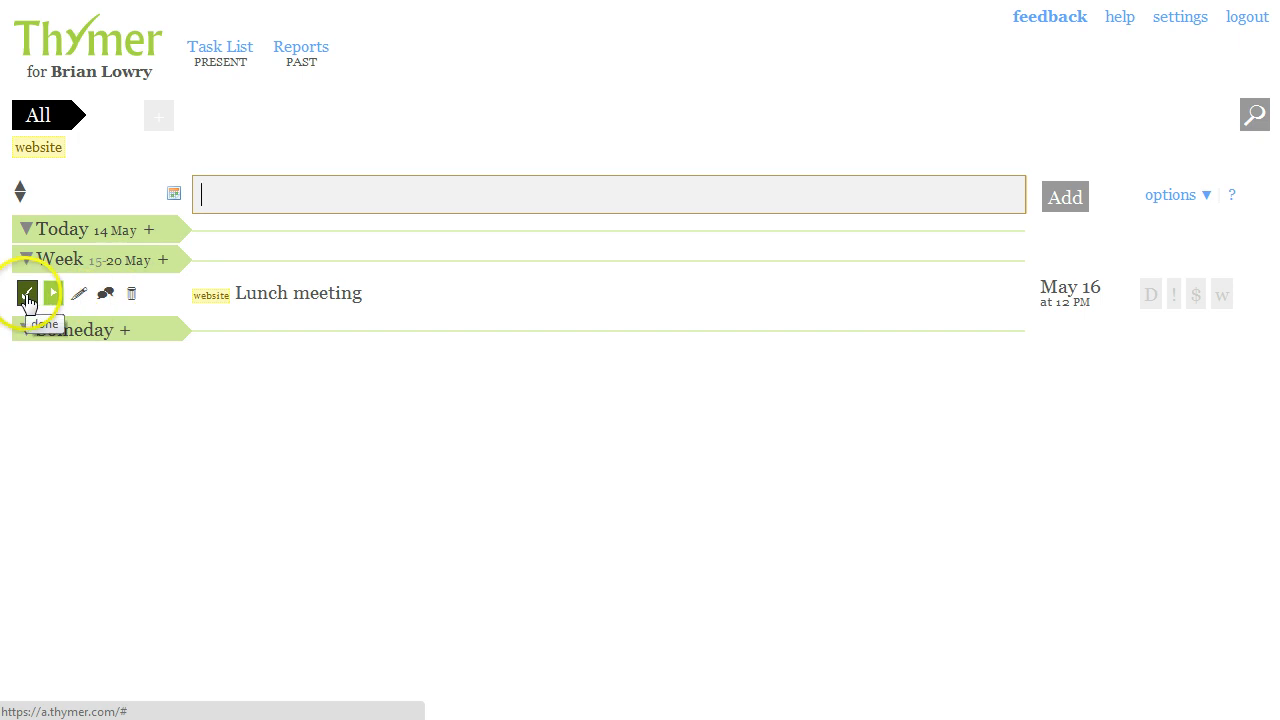
pyautogui.click(80, 297)
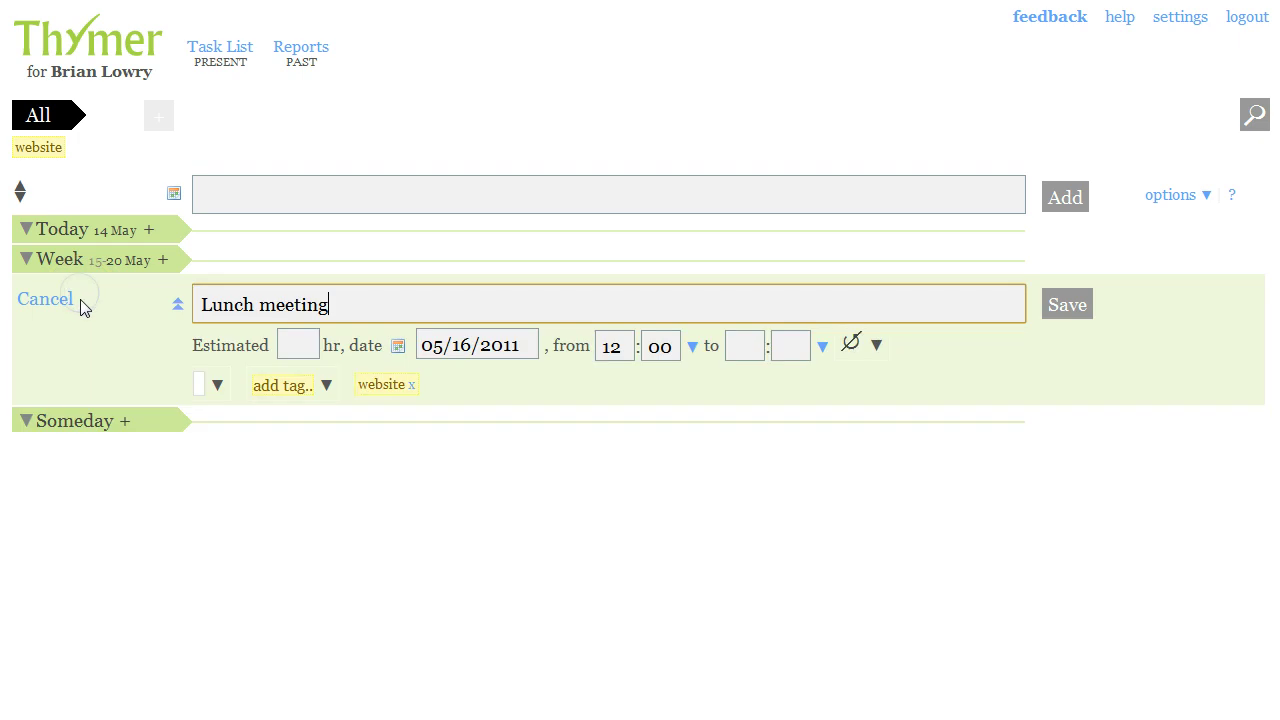
pyautogui.click(49, 298)
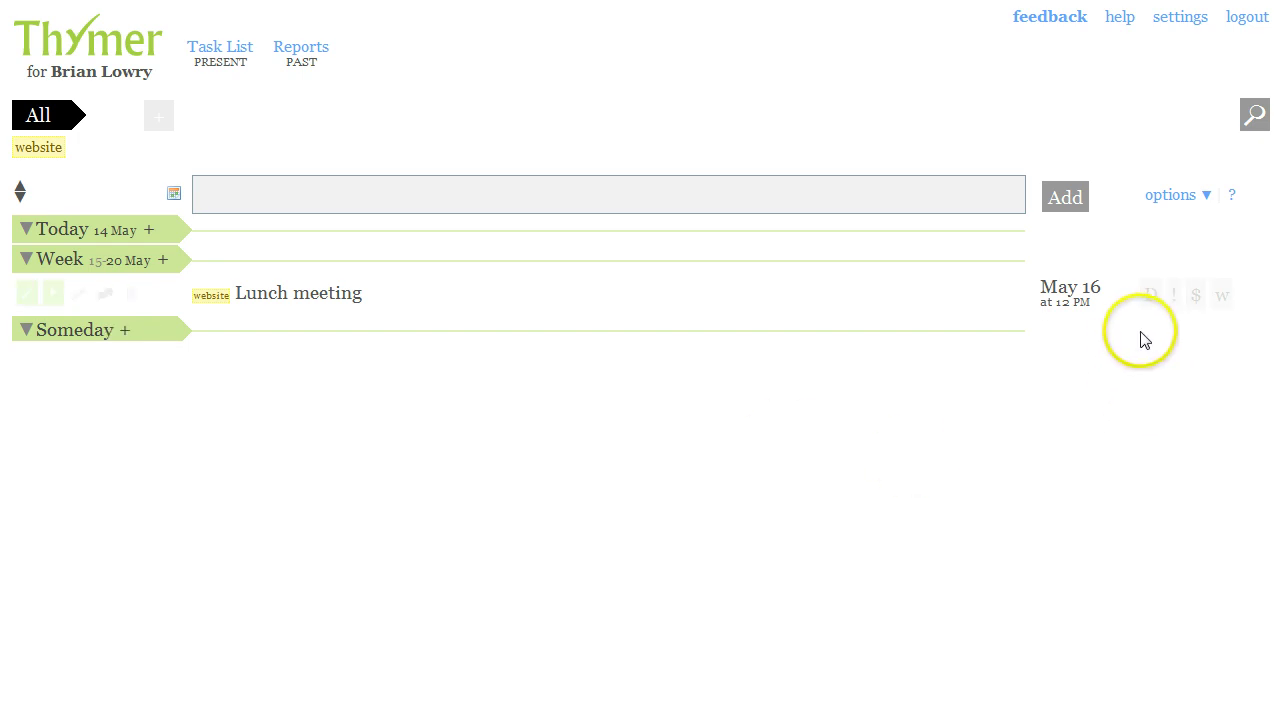
# Step: Turn on the D and $ markers for the Lunch meeting task
pyautogui.click(1129, 367)
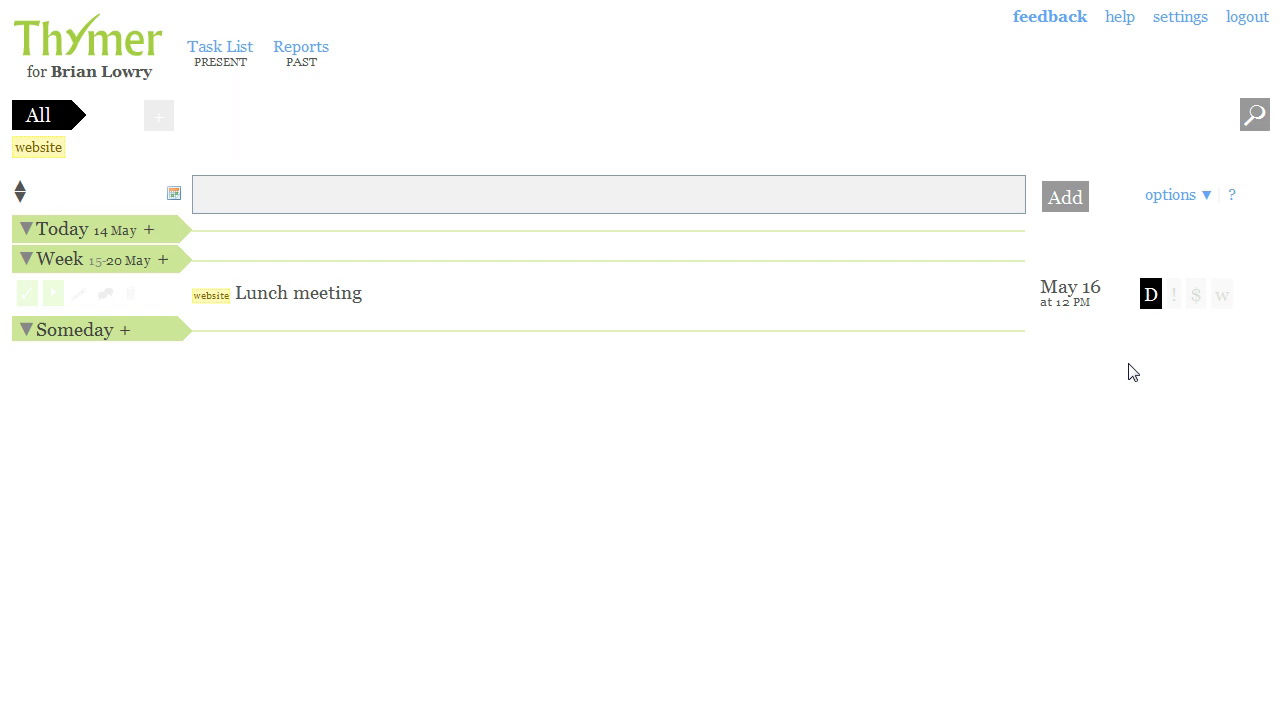
pyautogui.click(1195, 304)
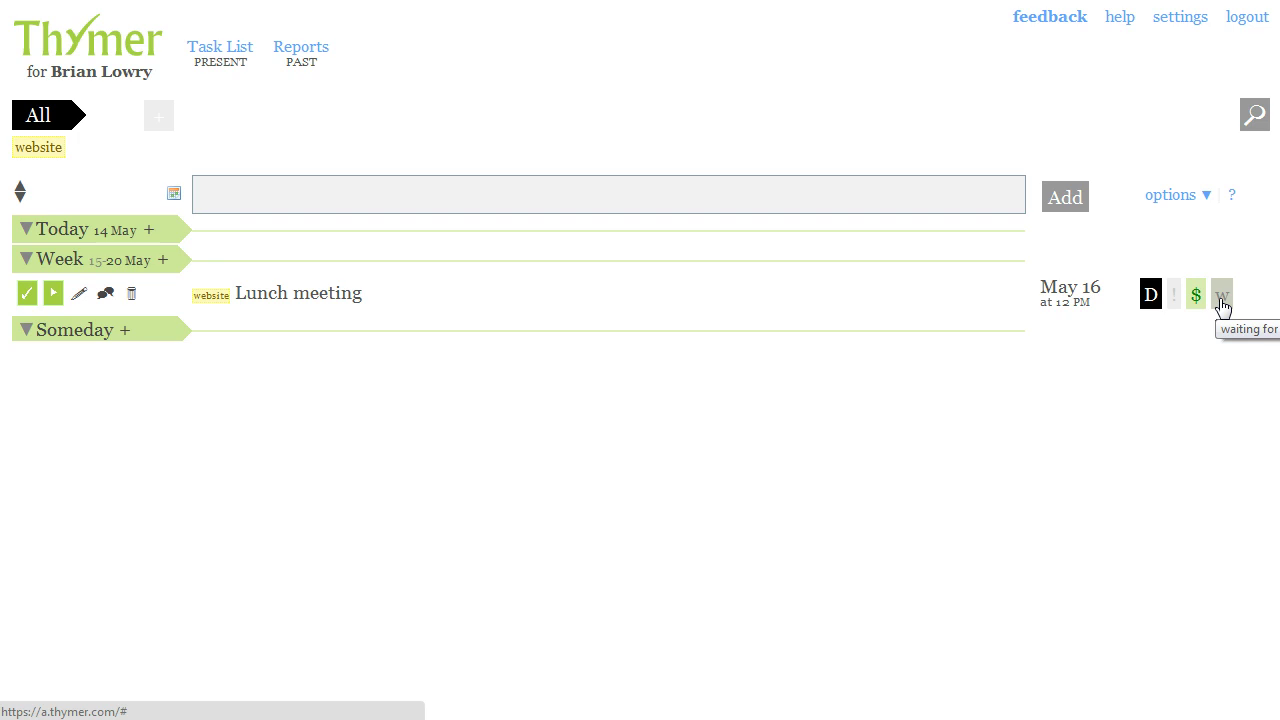
pyautogui.click(1222, 304)
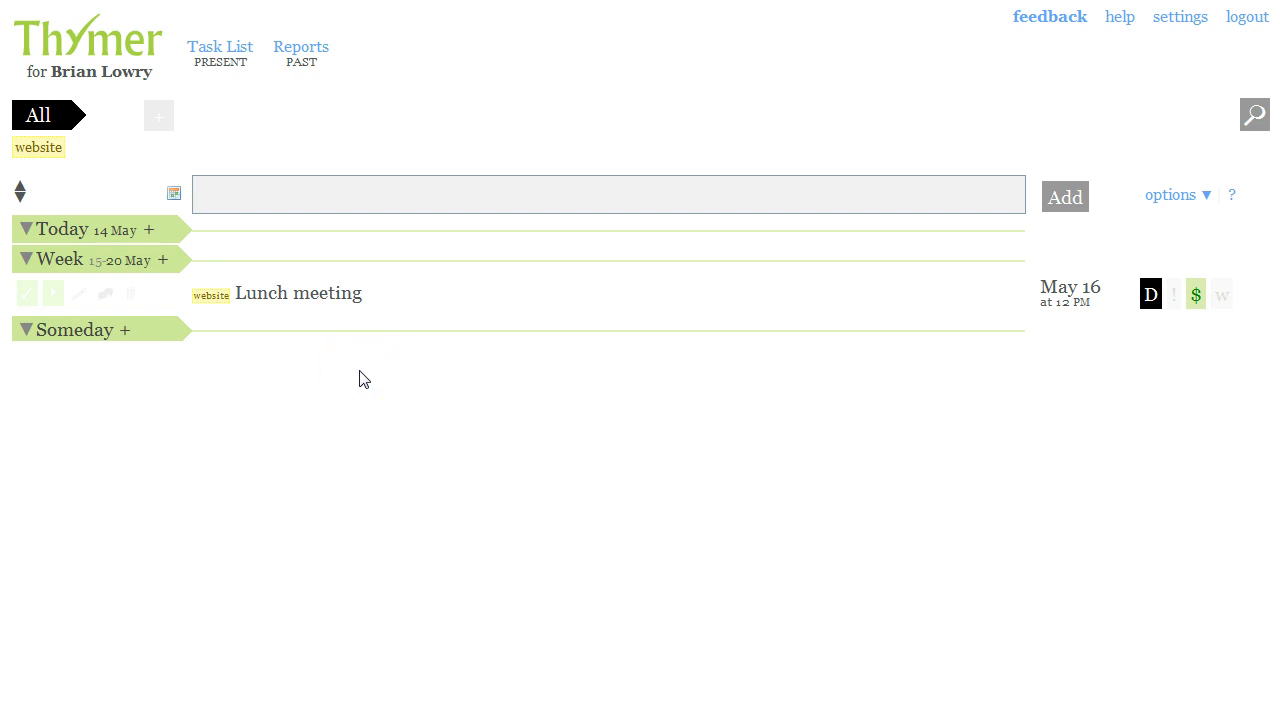
# Step: Create a new project with the tag project1
pyautogui.click(158, 116)
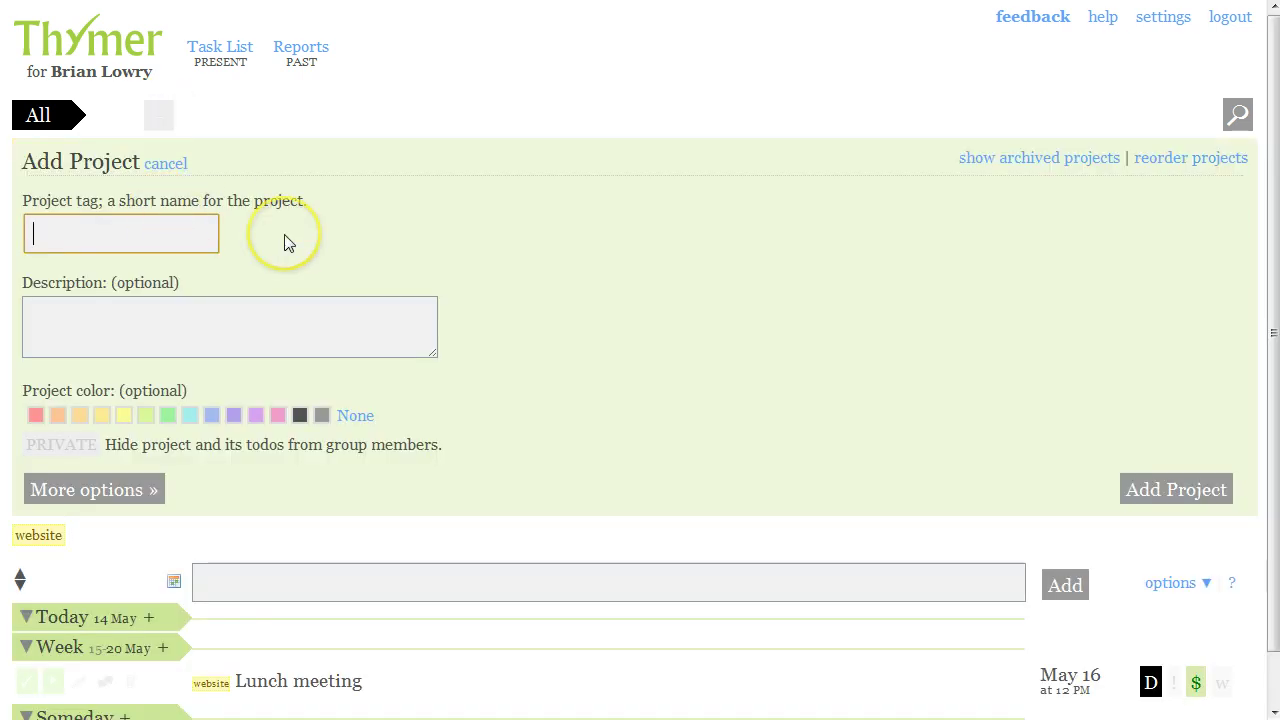
pyautogui.write('project1')
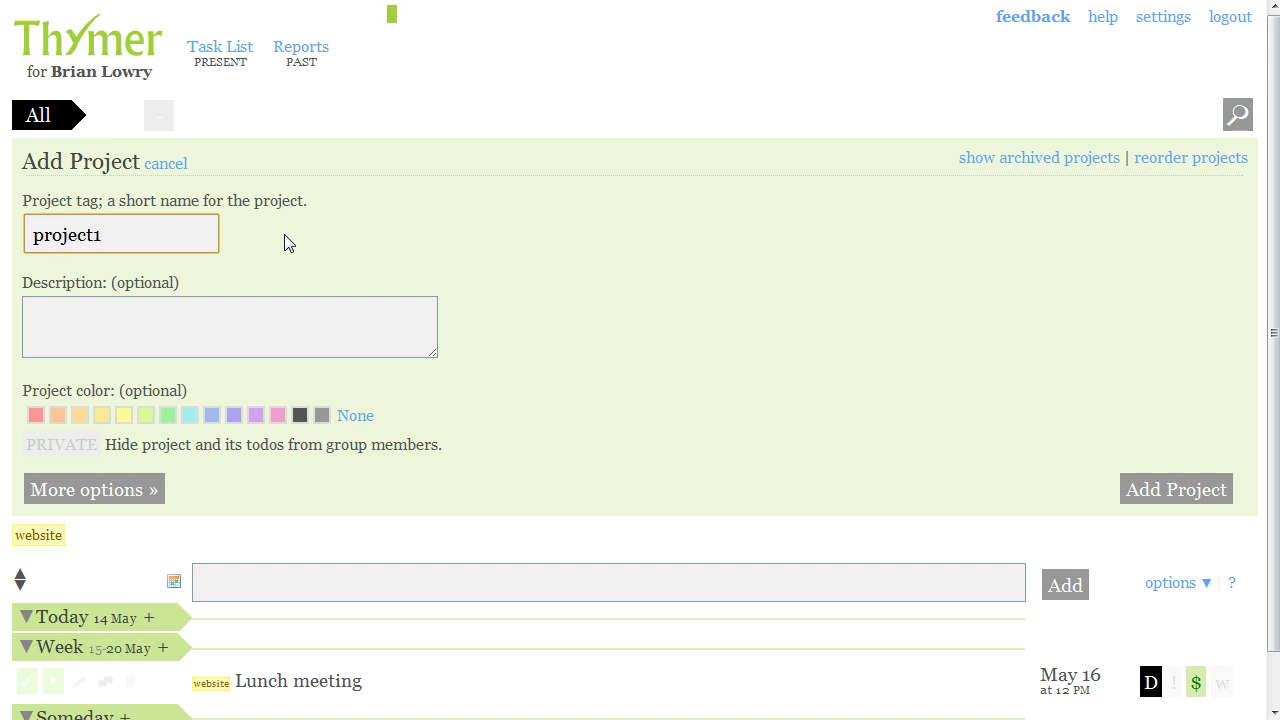
pyautogui.press('Return')
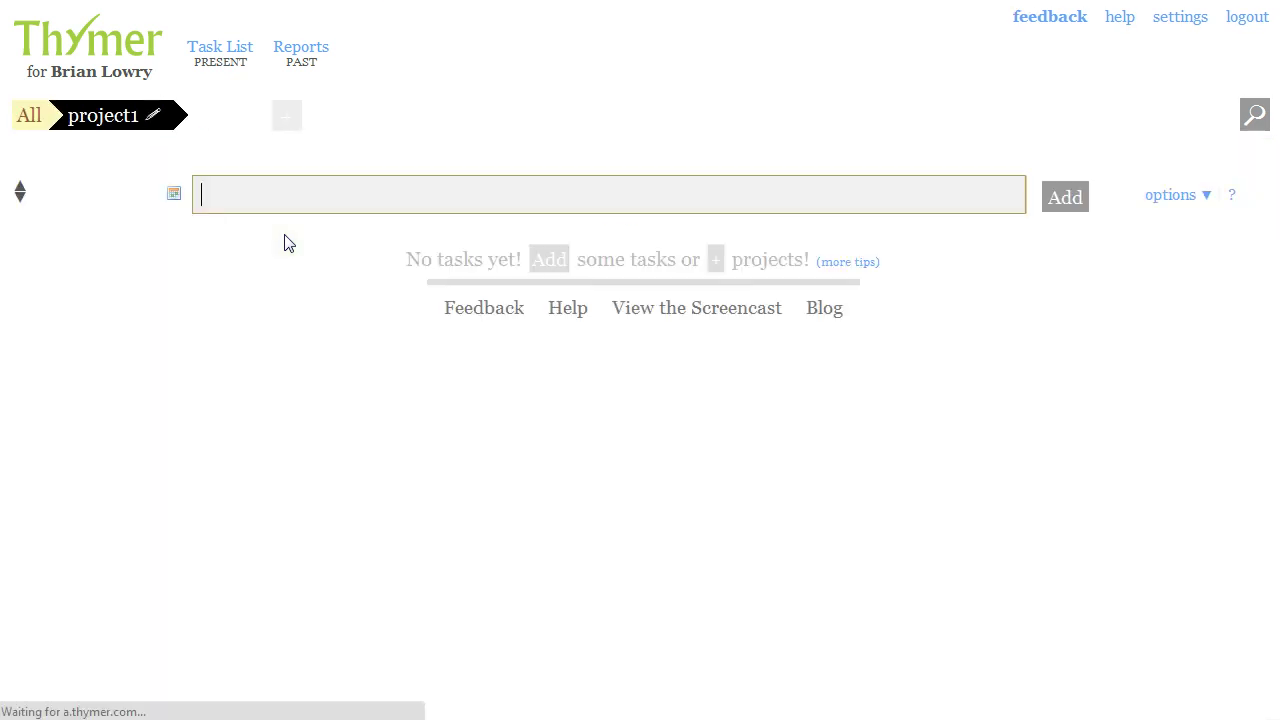
# Step: View the project1 task list and return to the list of all tasks
pyautogui.click(102, 117)
pyautogui.click(40, 122)
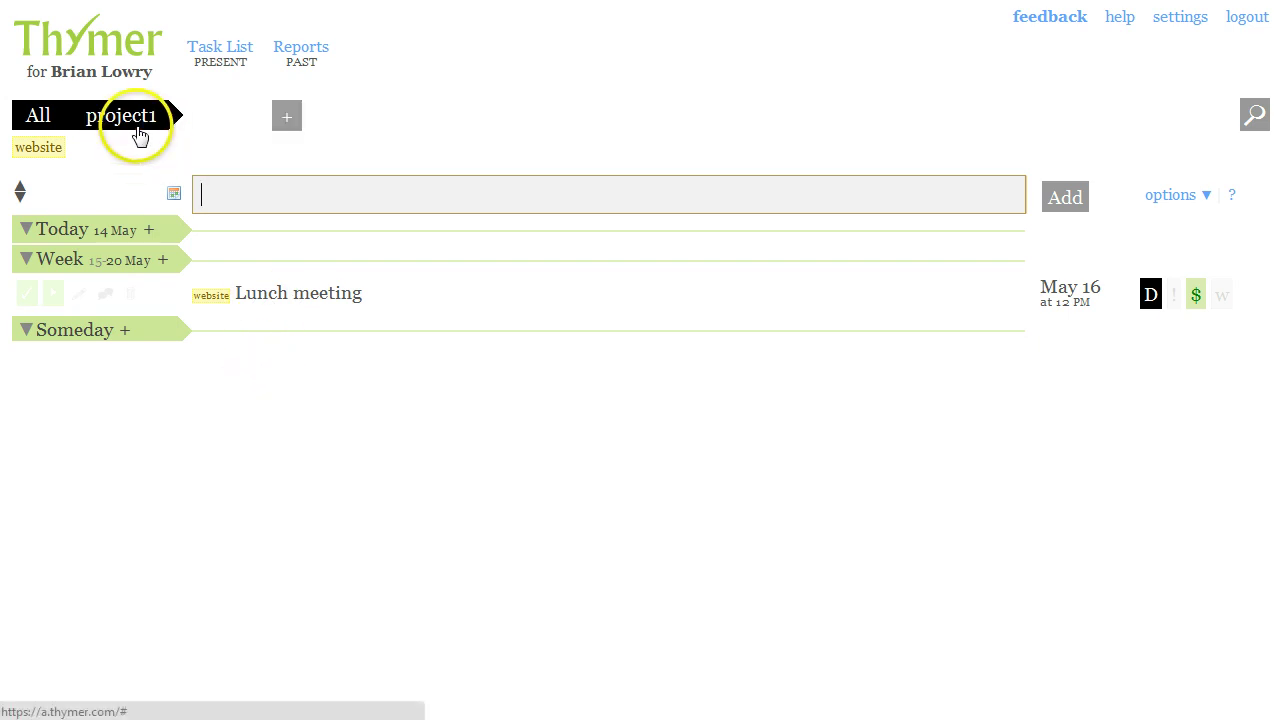
pyautogui.click(118, 128)
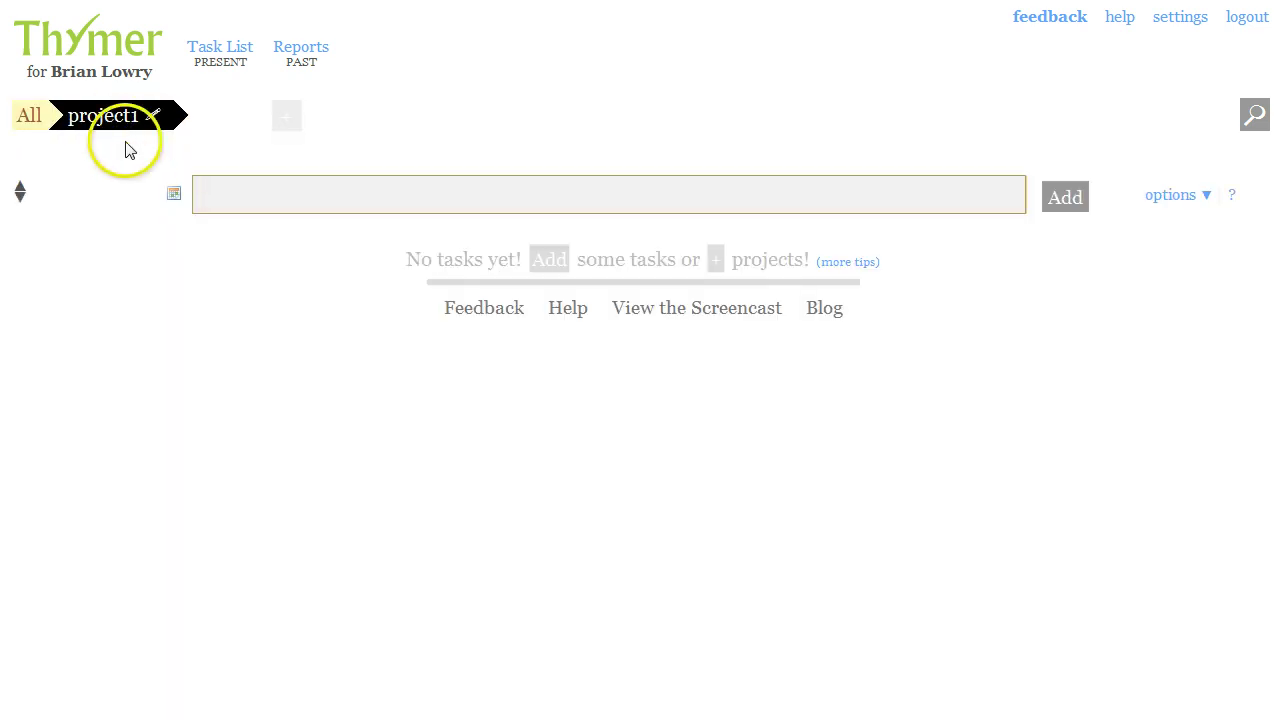
pyautogui.click(40, 118)
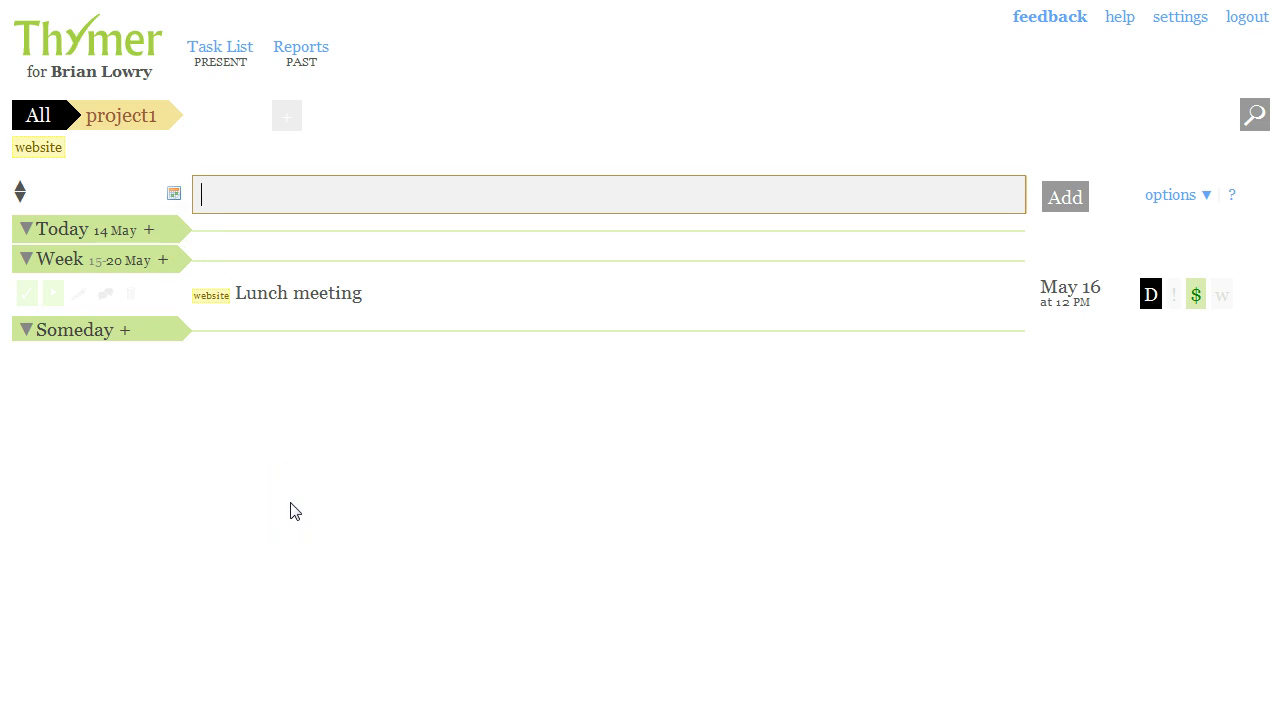
pyautogui.write('@project1 t')
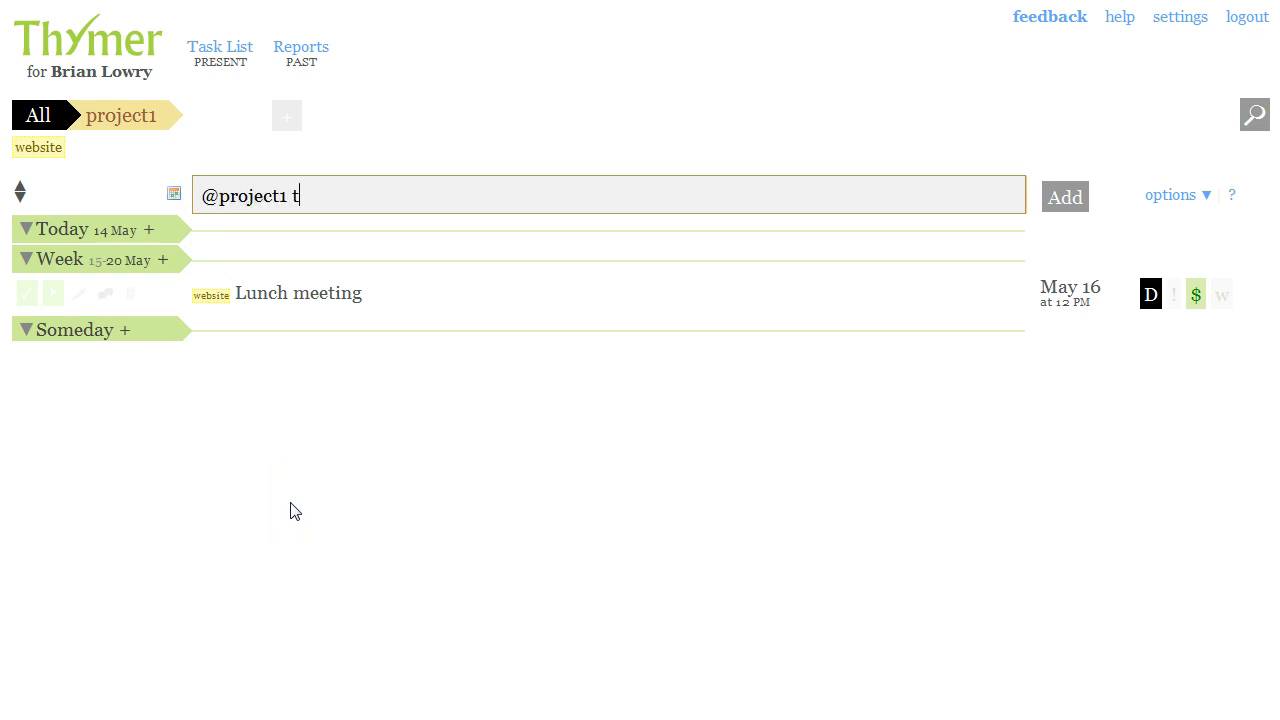
pyautogui.write('his is a task @')
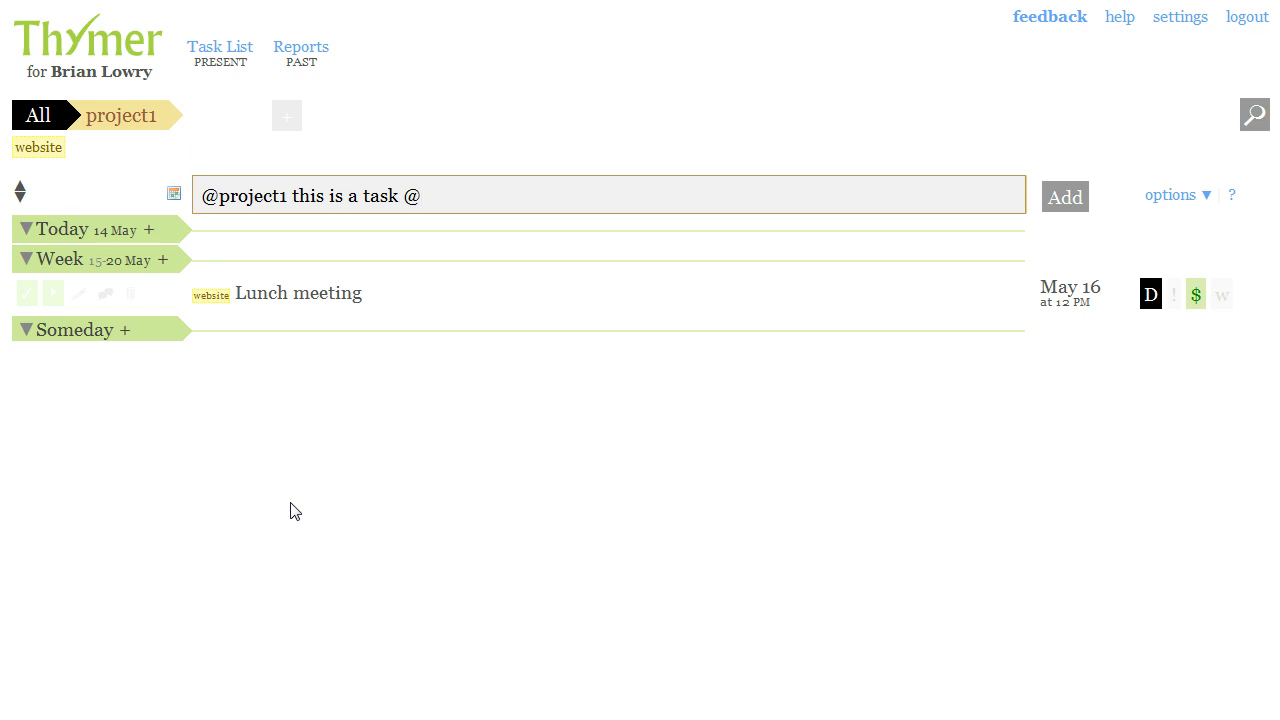
pyautogui.write('5/20')
pyautogui.press('Return')
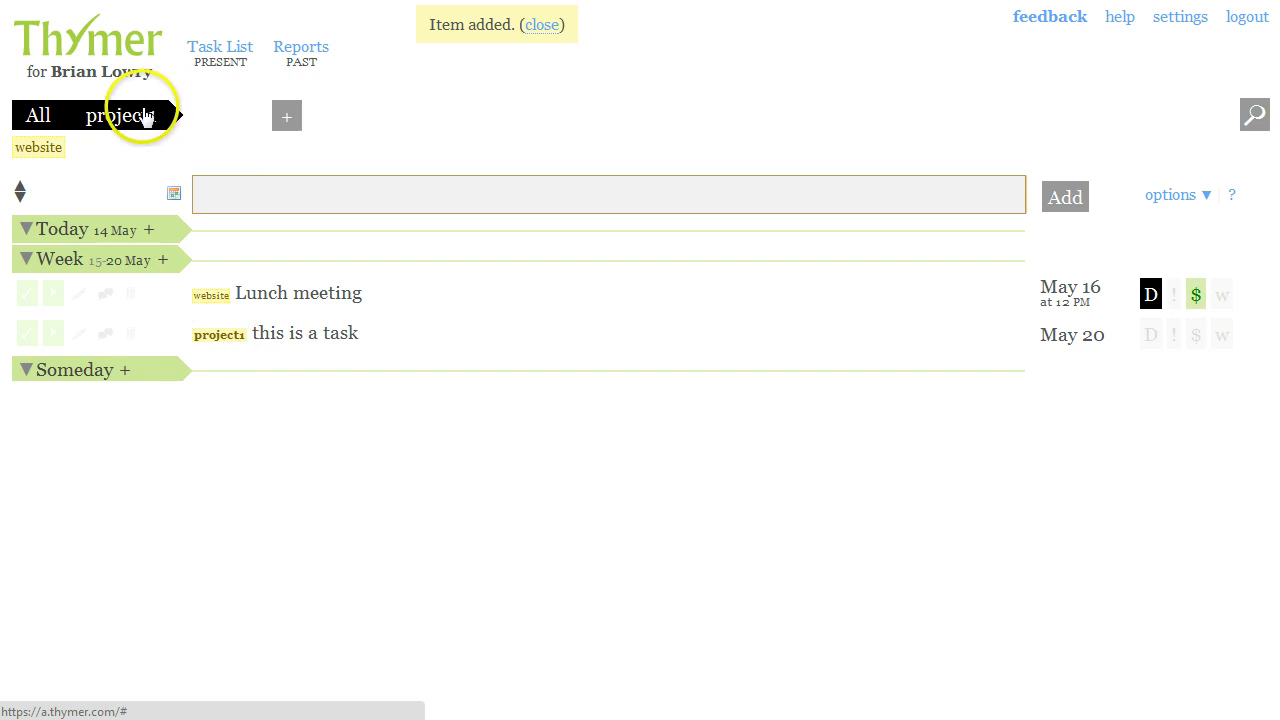
pyautogui.click(140, 115)
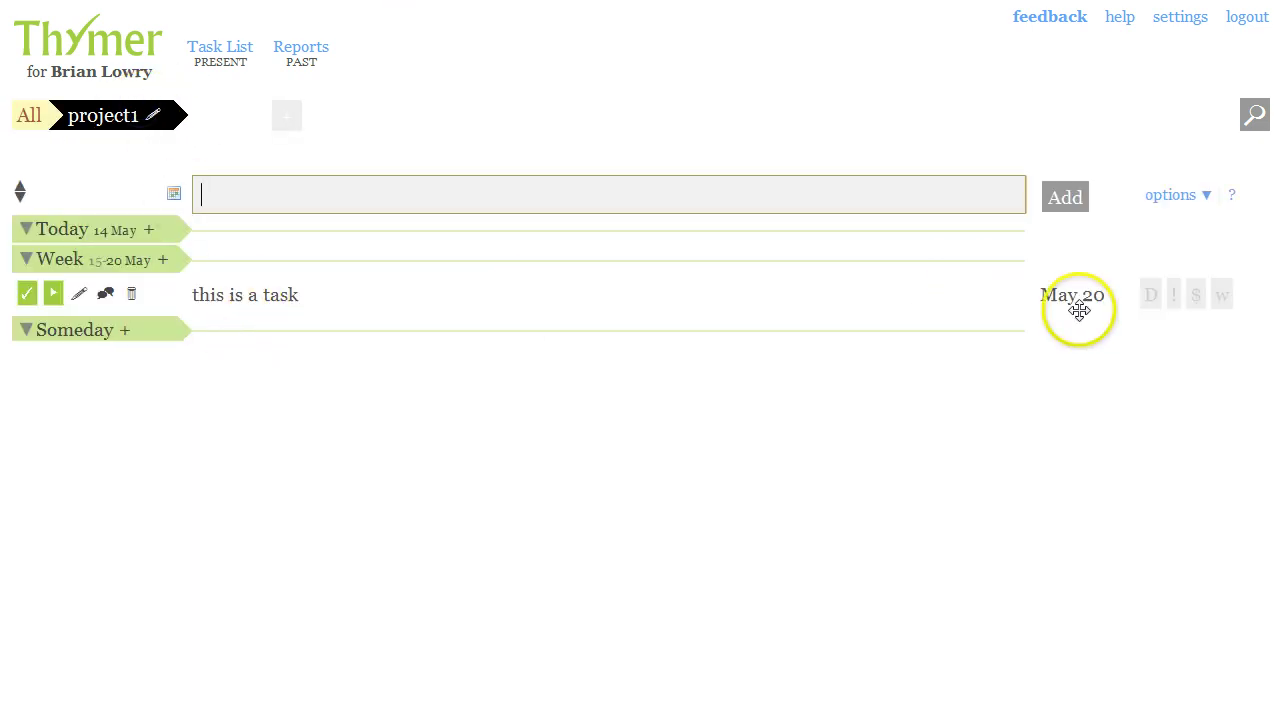
pyautogui.click(28, 116)
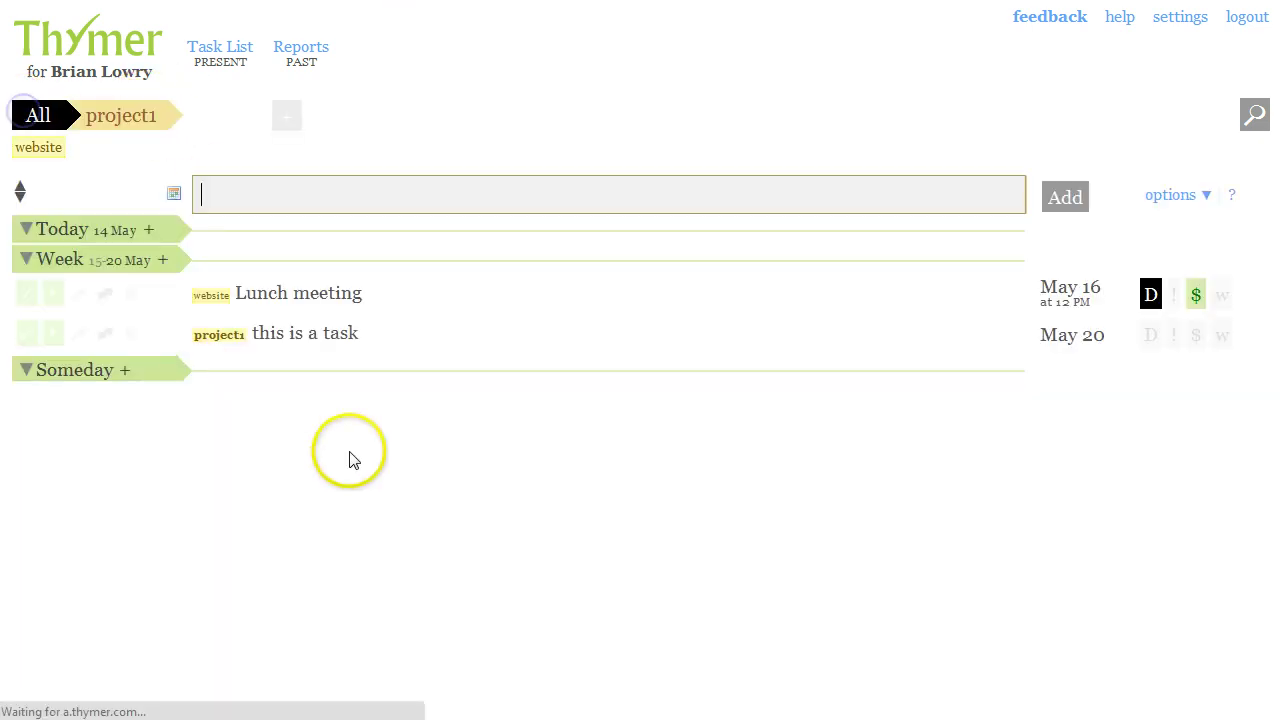
# Step: Show the advanced add options and set the new task's date to 05/17/2011
pyautogui.click(1193, 205)
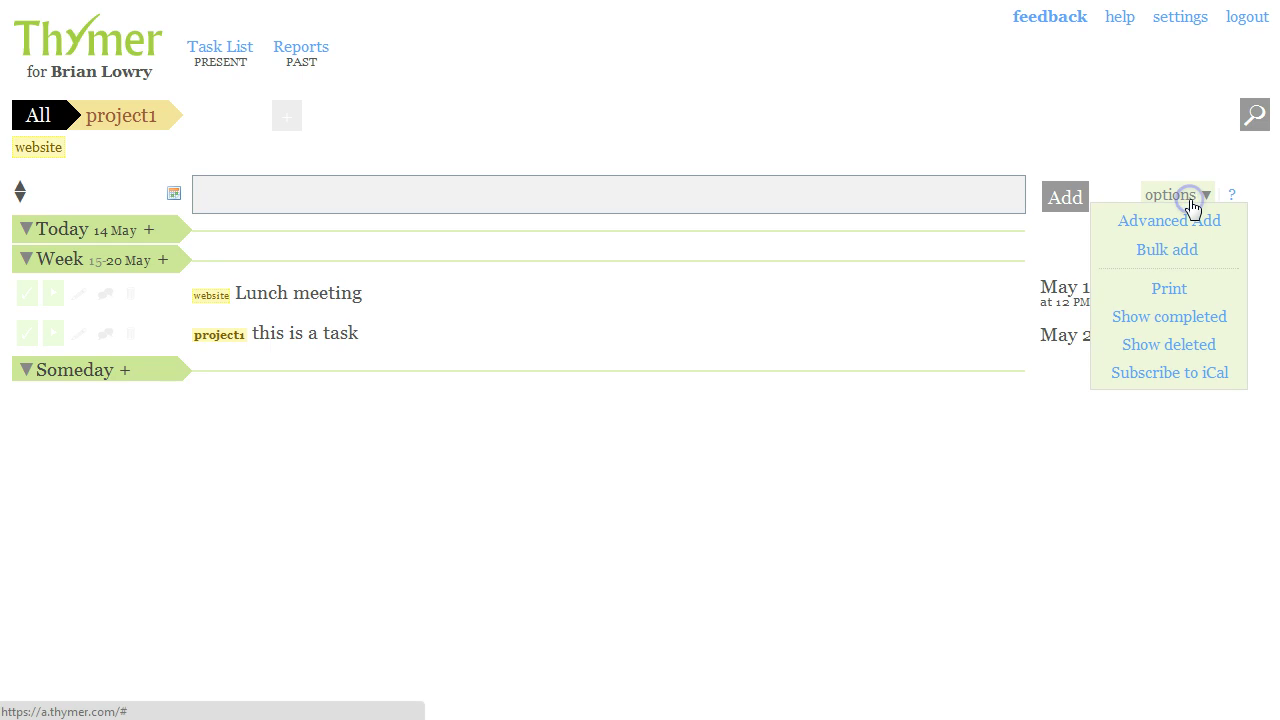
pyautogui.click(1186, 222)
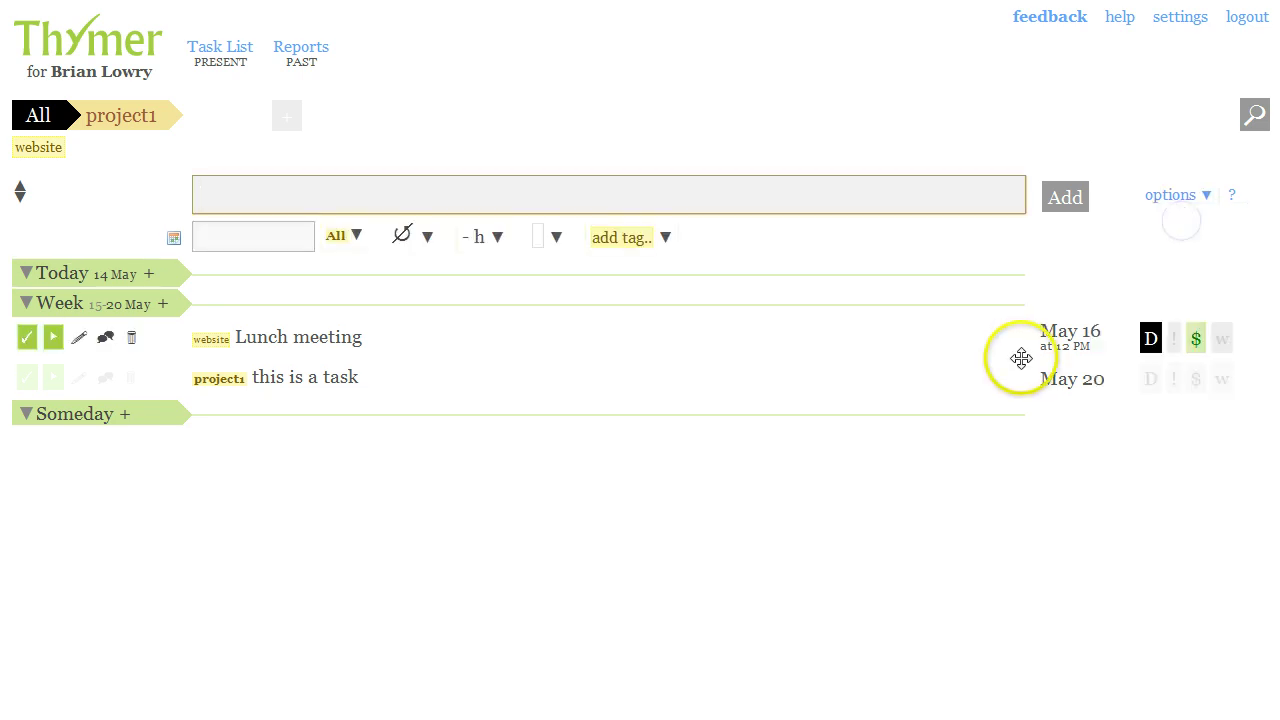
pyautogui.moveTo(264, 323)
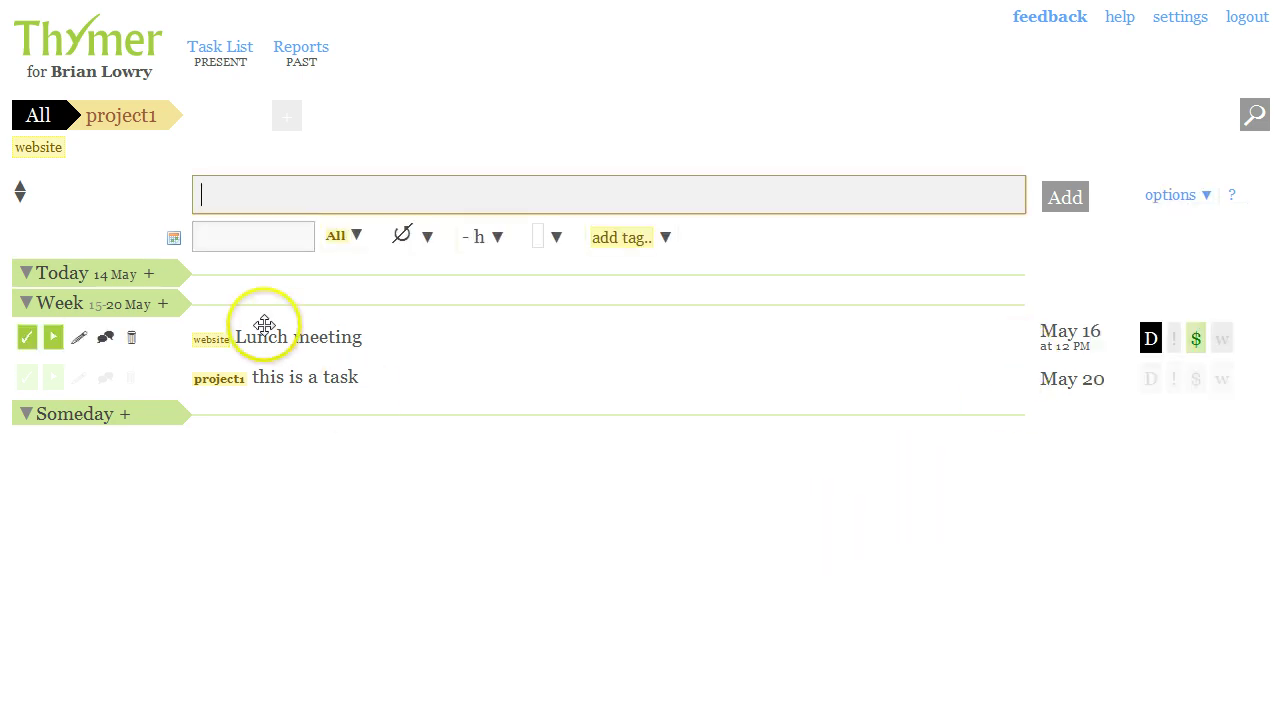
pyautogui.click(174, 238)
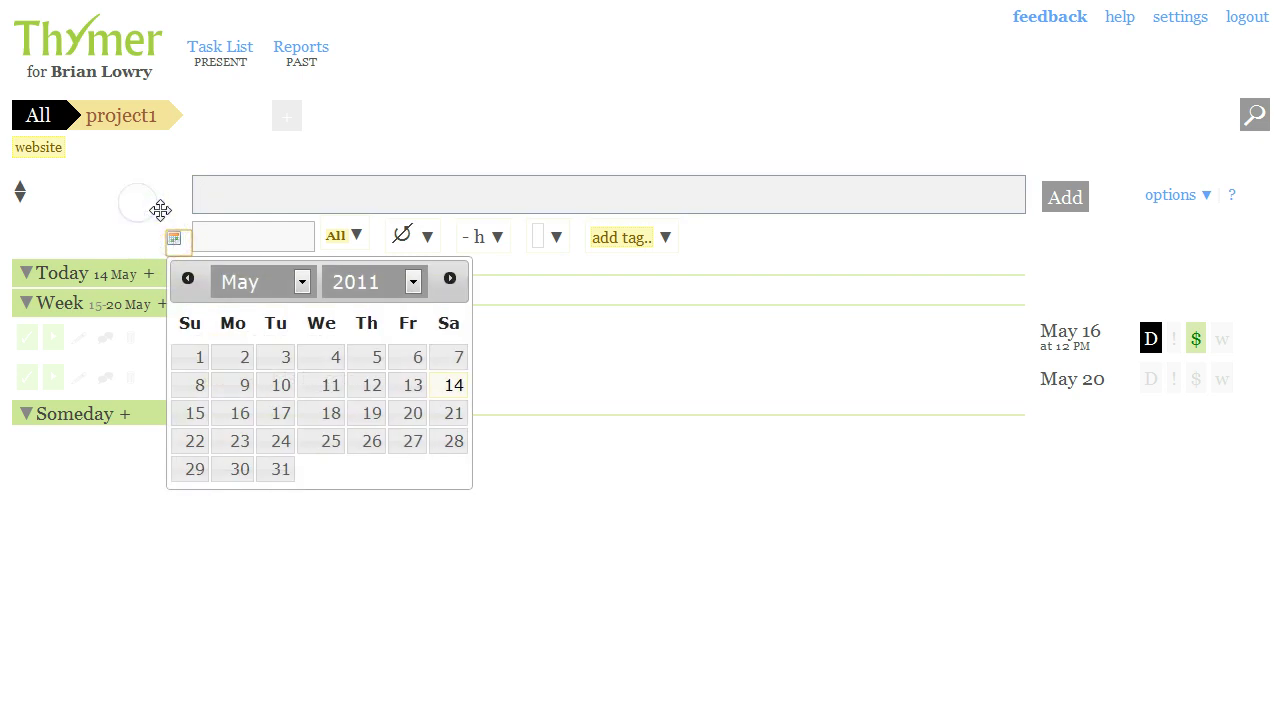
pyautogui.click(277, 416)
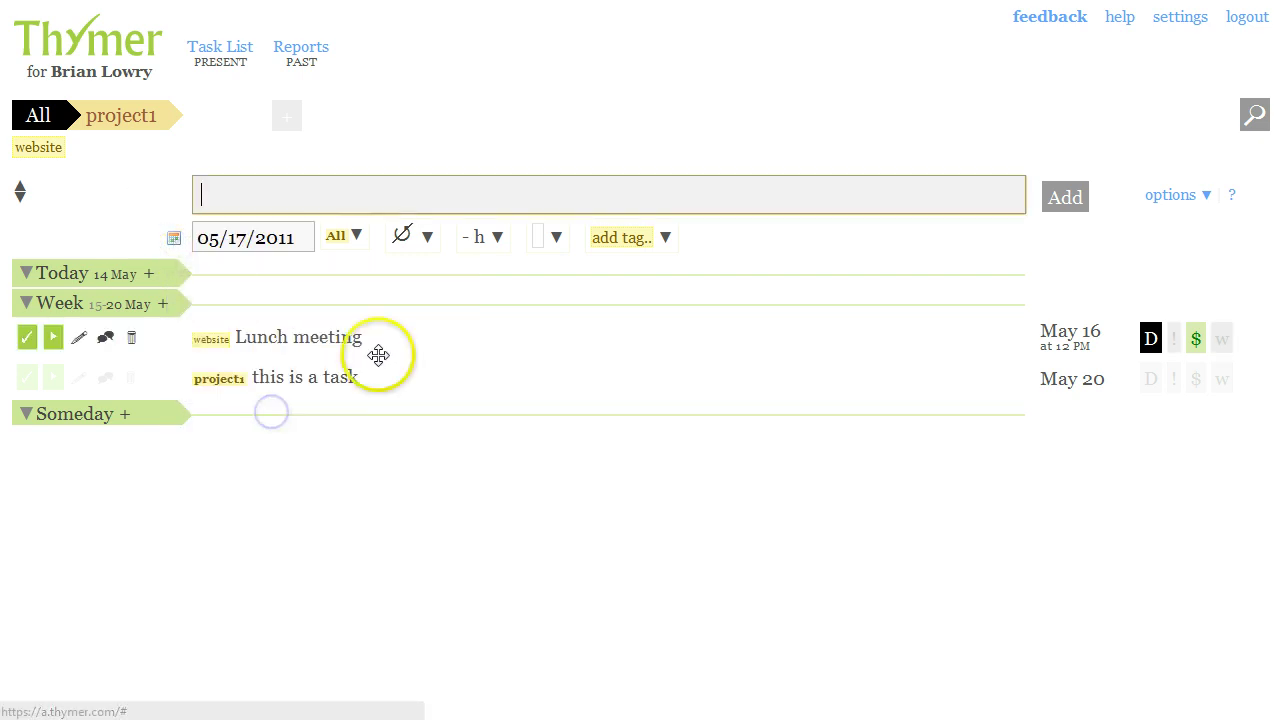
# Step: Examine the repeat, duration and tag options for a new task, and hide the advanced add options
pyautogui.click(425, 242)
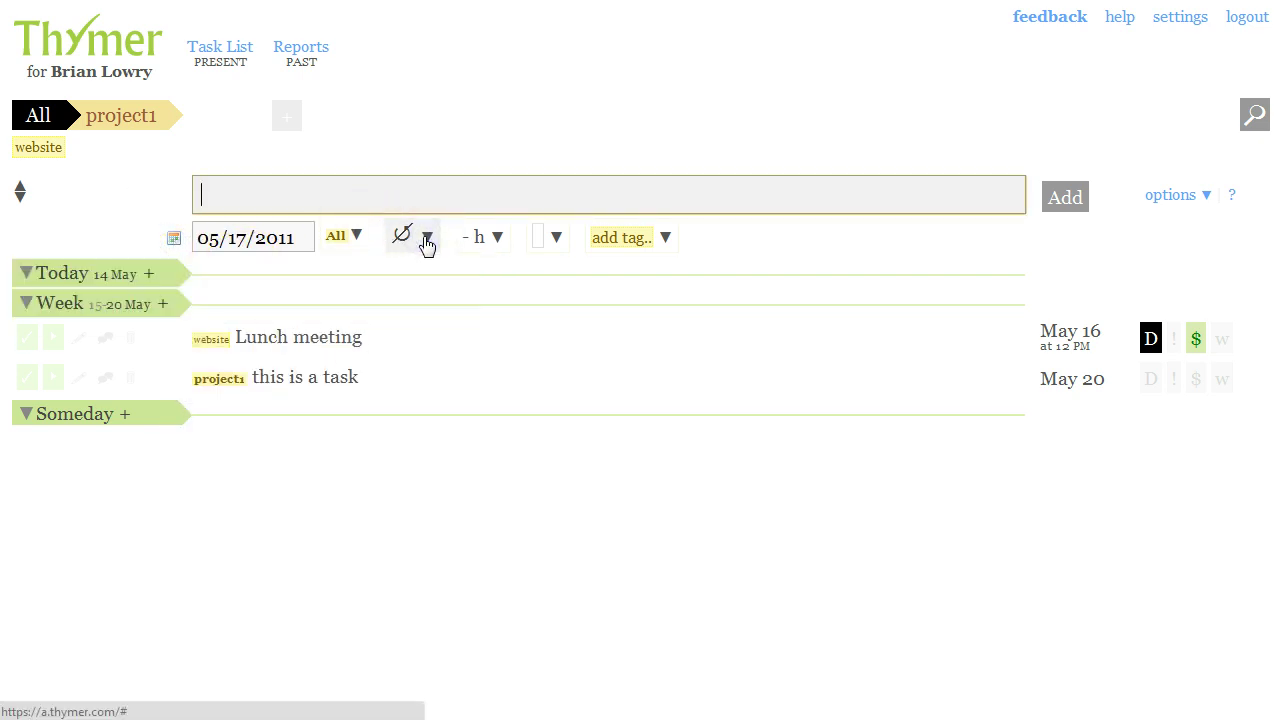
pyautogui.click(414, 245)
pyautogui.click(294, 291)
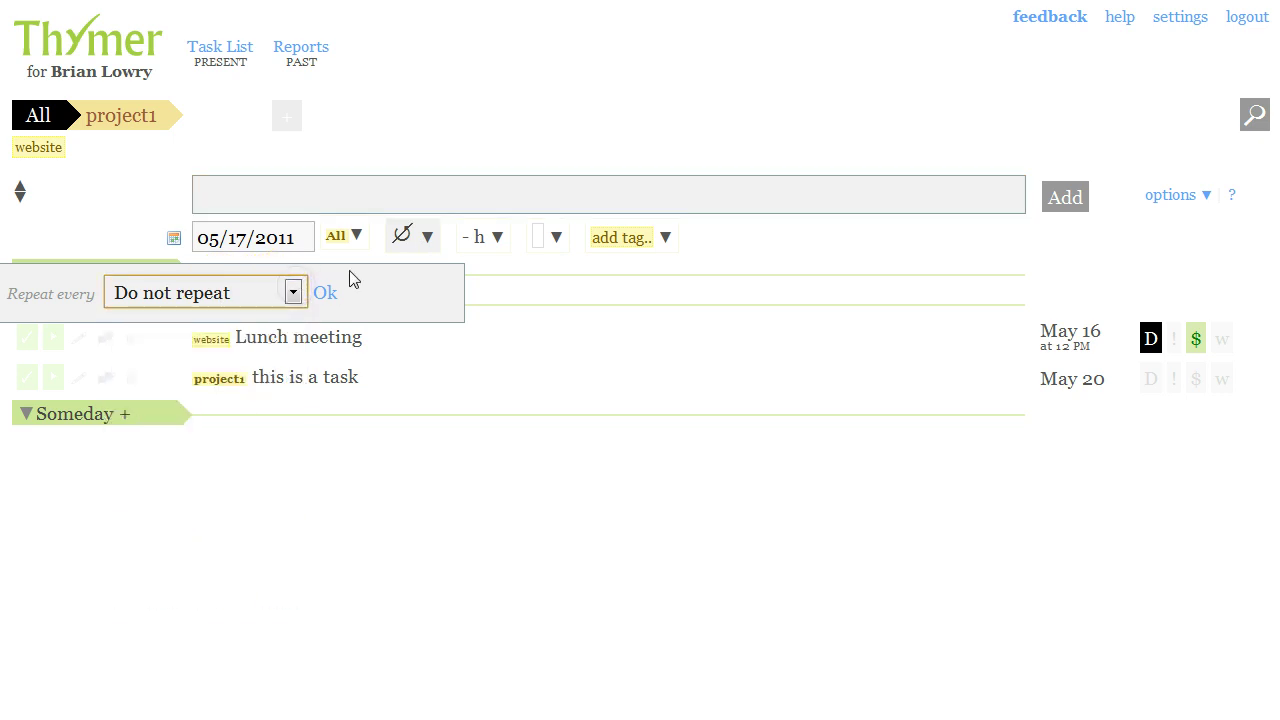
pyautogui.click(410, 240)
pyautogui.click(497, 245)
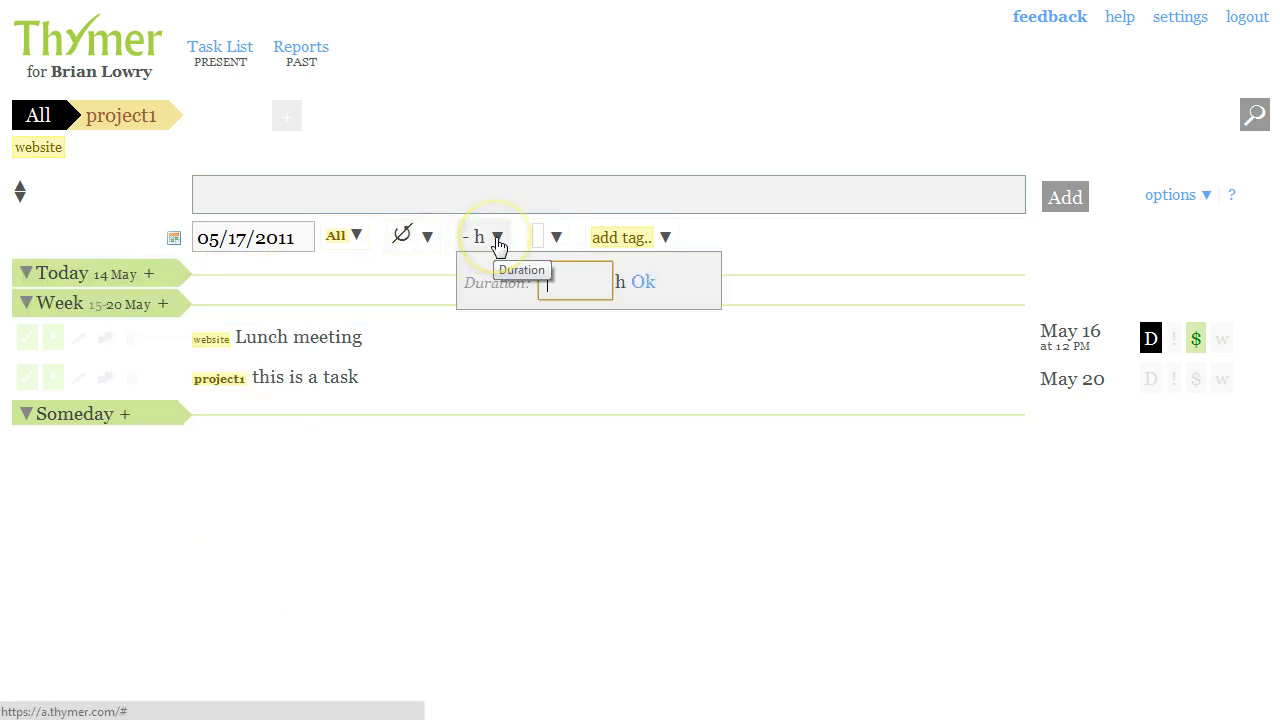
pyautogui.click(497, 245)
pyautogui.click(555, 240)
pyautogui.click(612, 258)
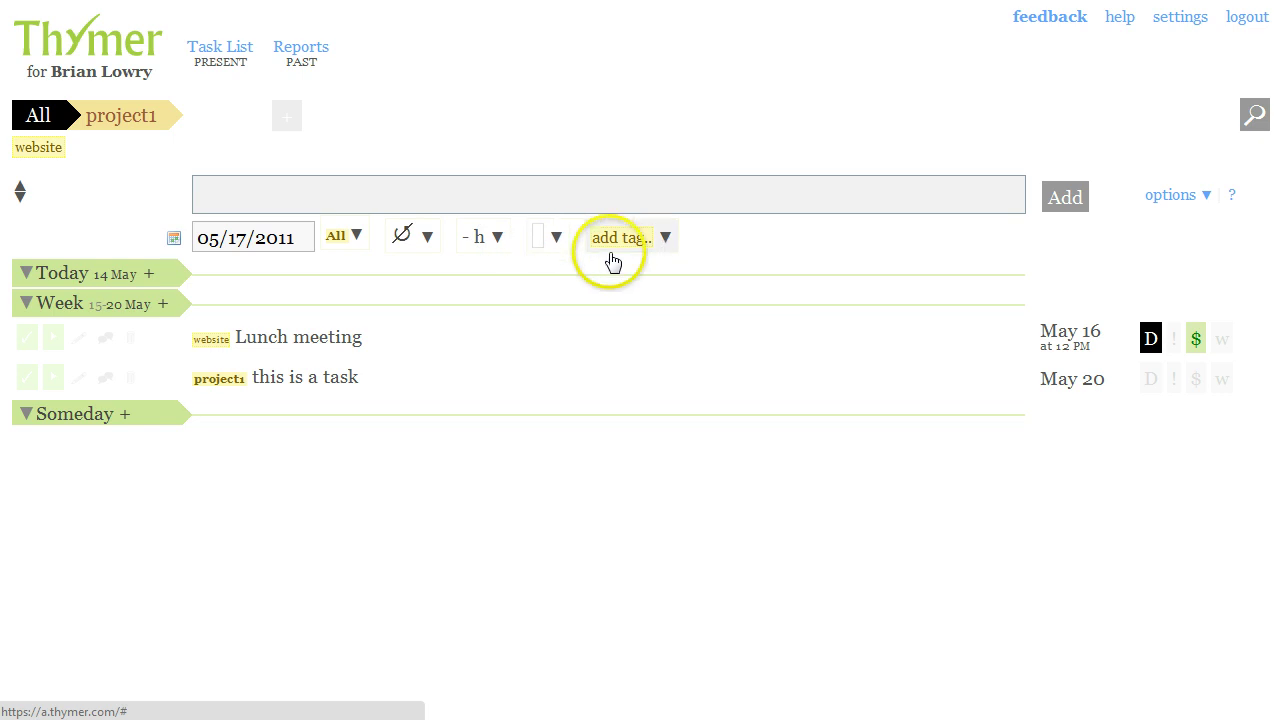
pyautogui.click(664, 238)
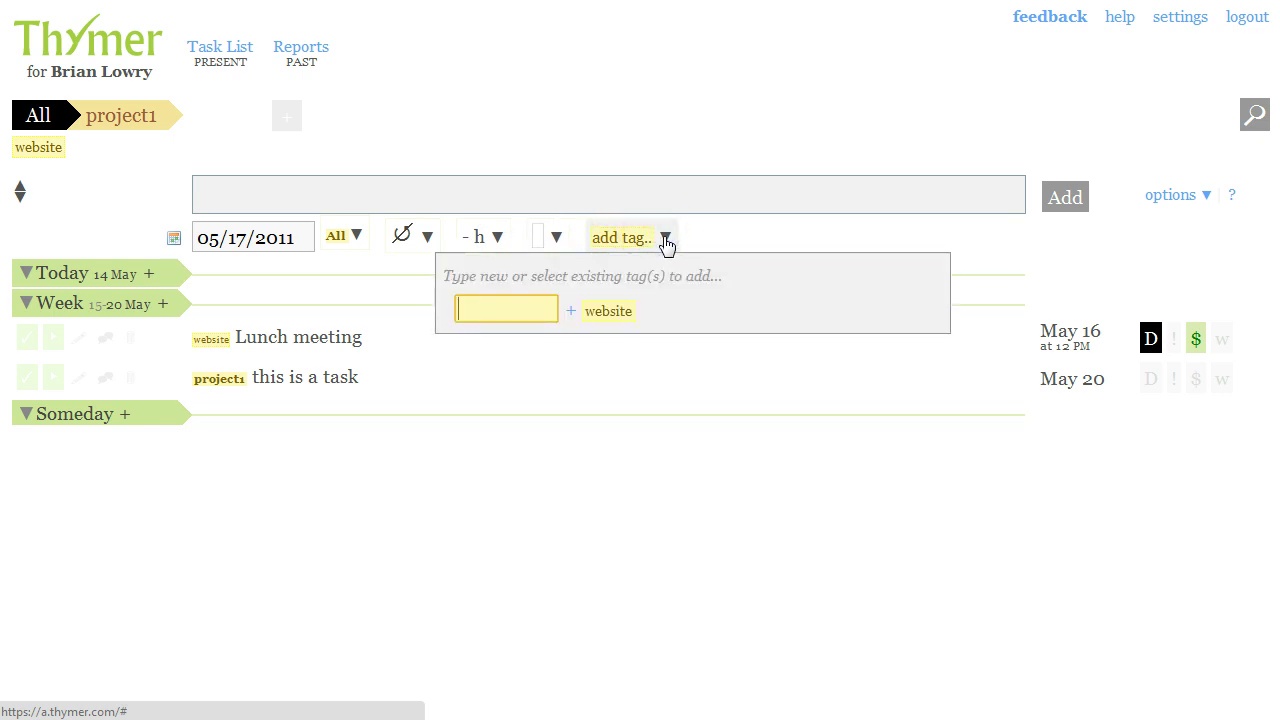
pyautogui.click(665, 241)
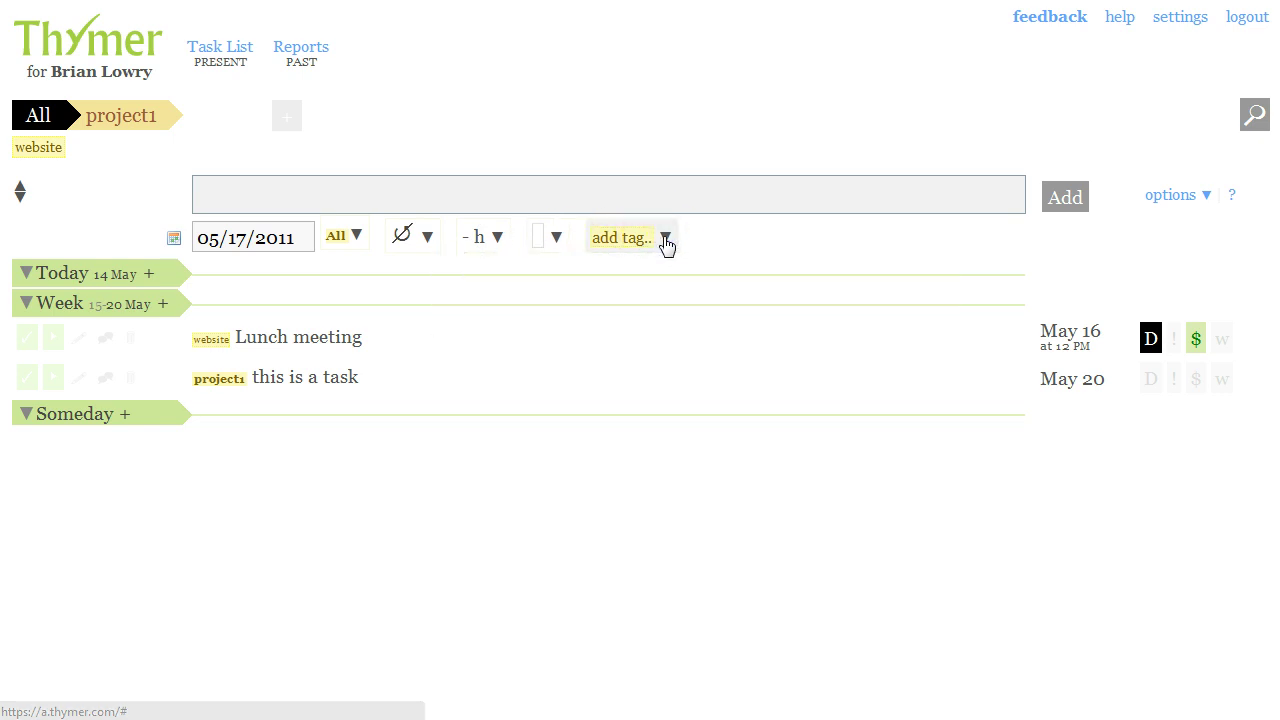
pyautogui.click(1186, 200)
pyautogui.click(1172, 220)
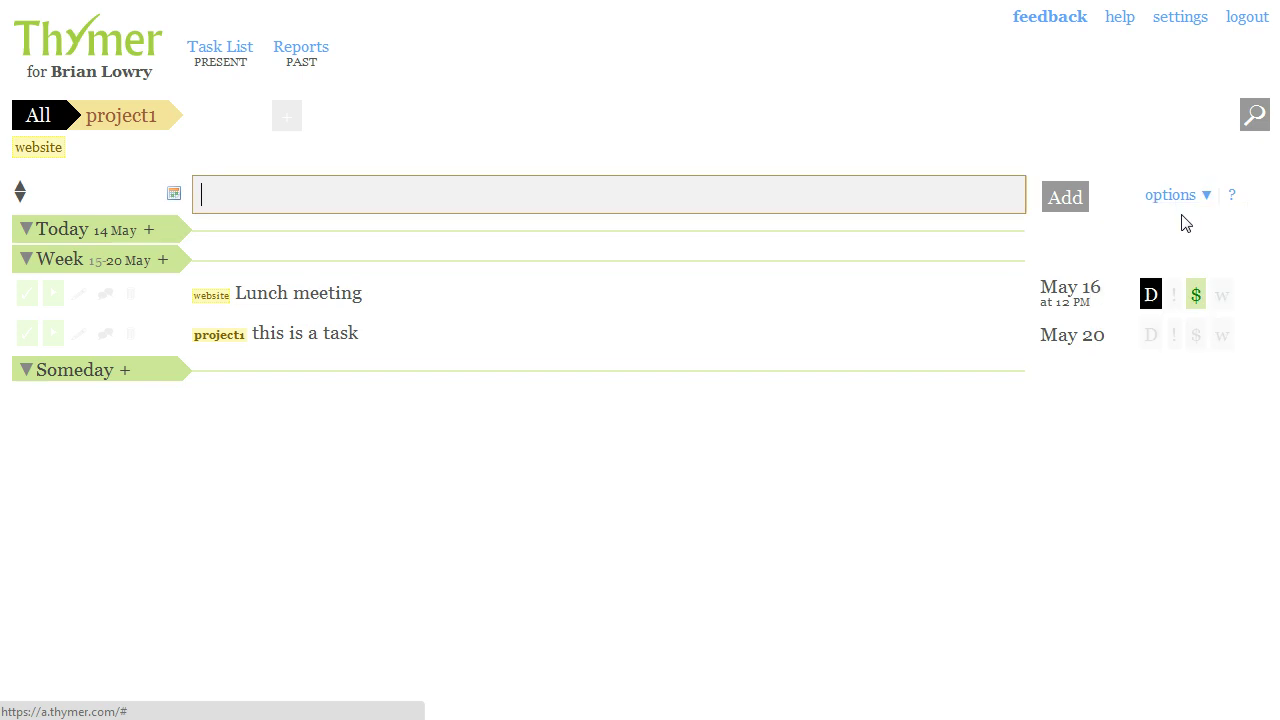
# Step: Bulk add three tasks: "Take out the trash", "Do the dishes" and "Clean room"
pyautogui.doubleClick(1212, 190)
pyautogui.click(1207, 195)
pyautogui.click(1172, 249)
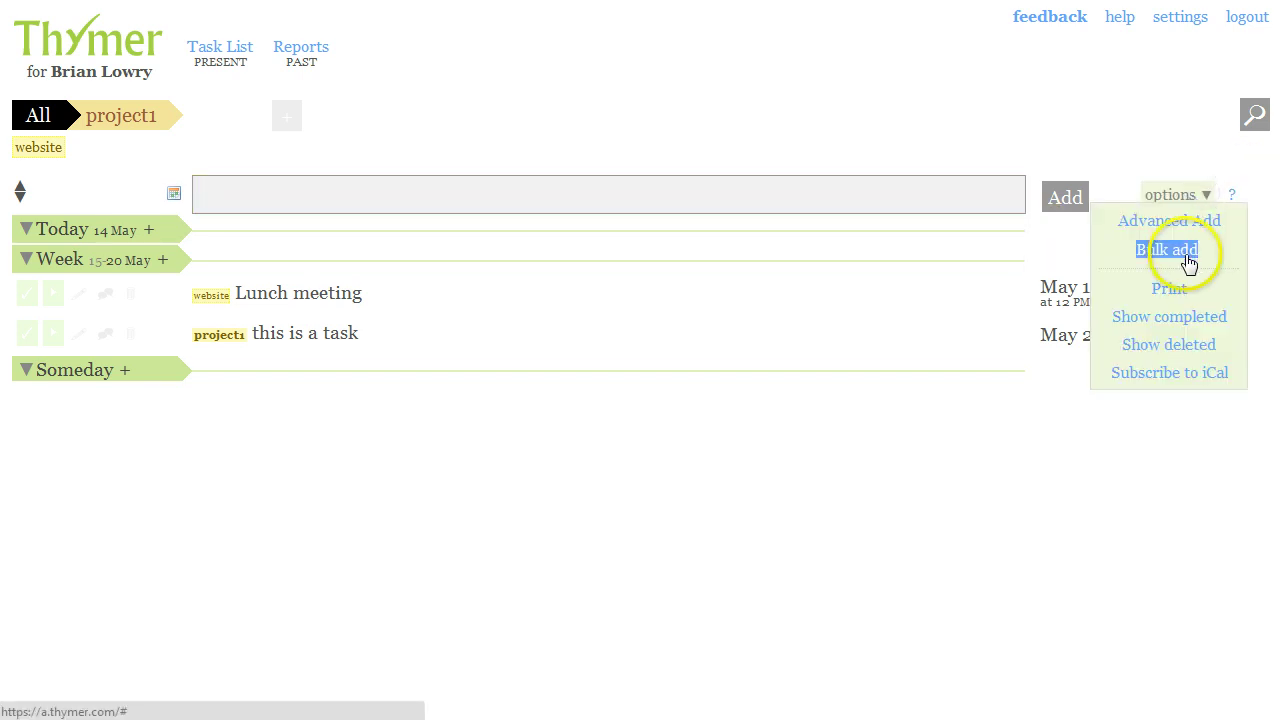
pyautogui.click(314, 220)
pyautogui.click(429, 363)
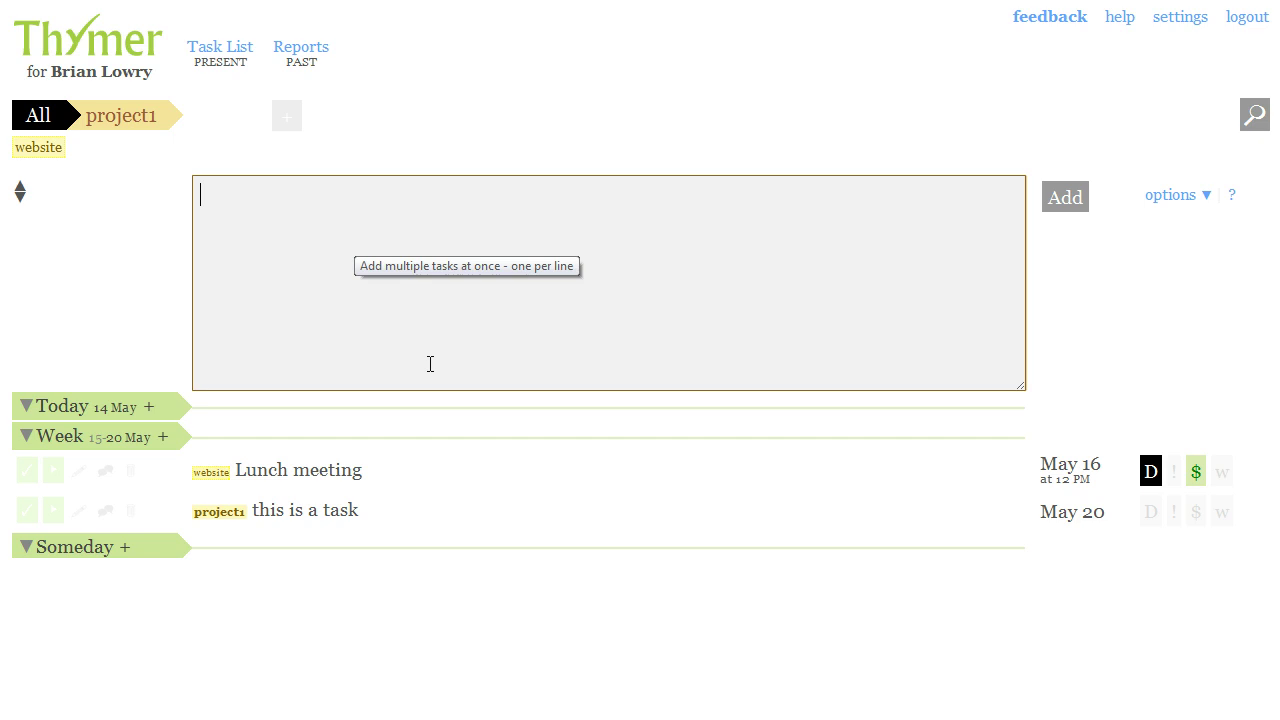
pyautogui.write('T')
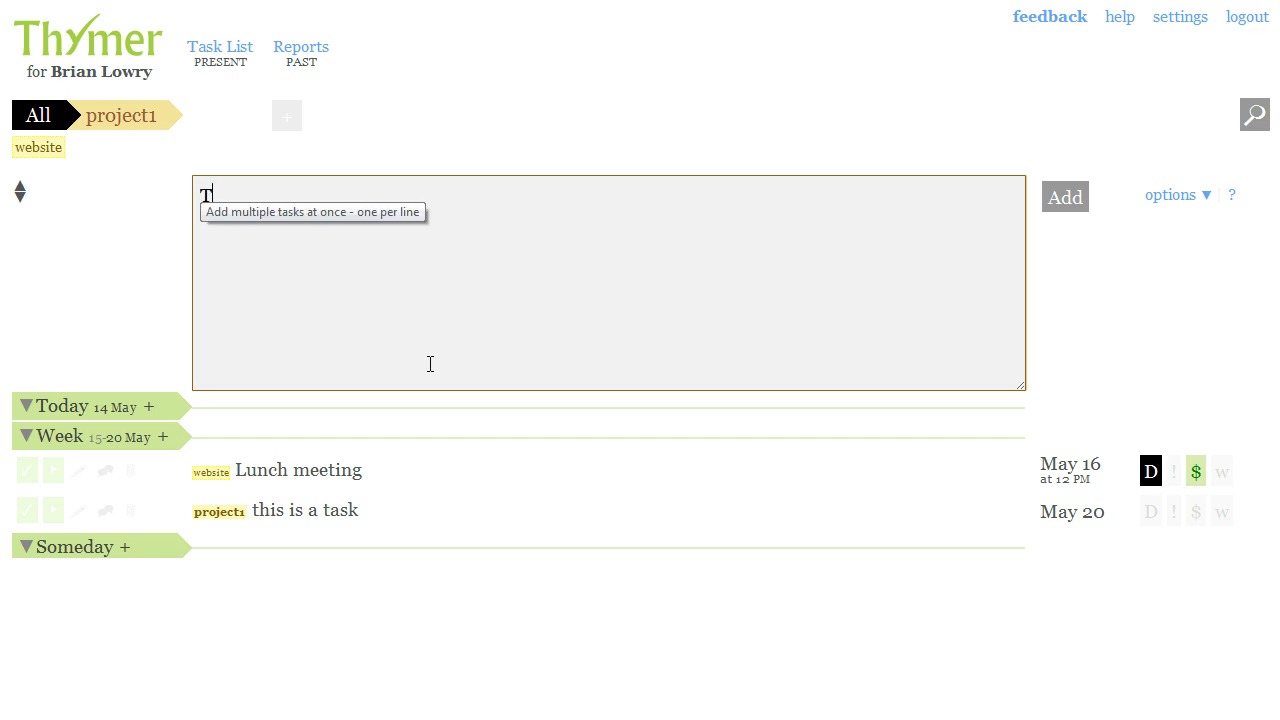
pyautogui.write('ake out the trash')
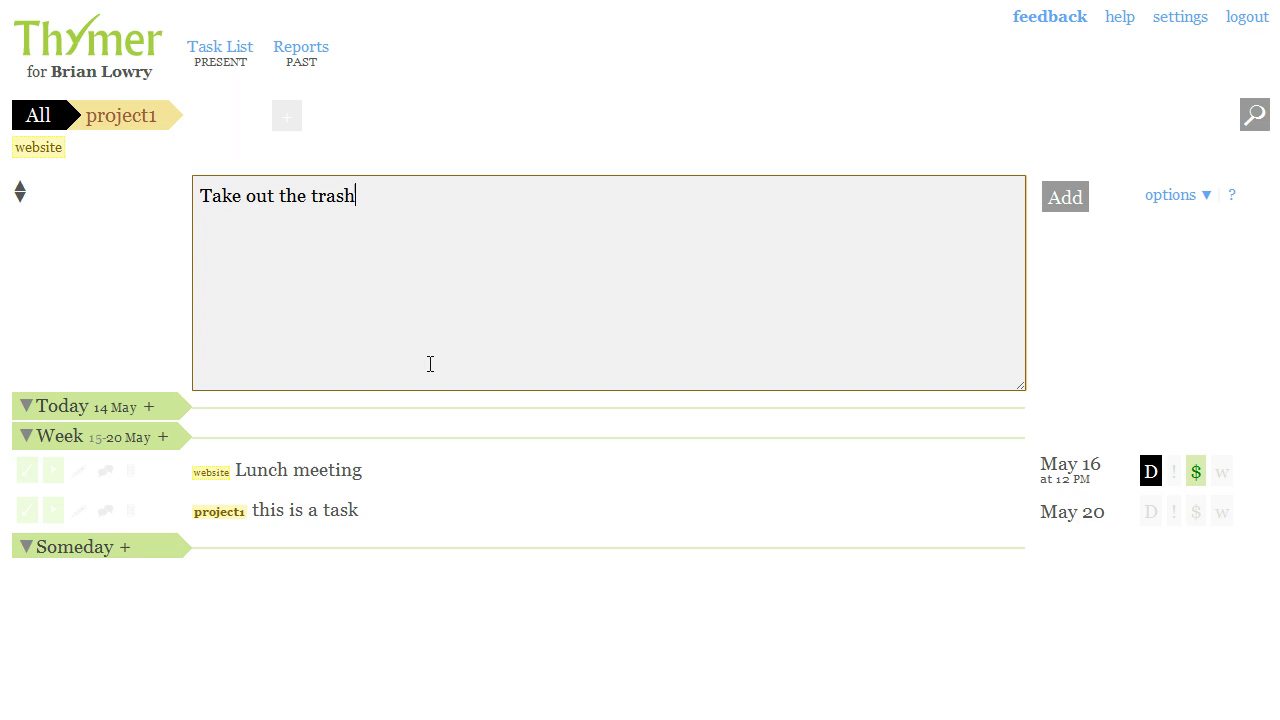
pyautogui.press('Return')
pyautogui.write('Do the dishes')
pyautogui.press('Return')
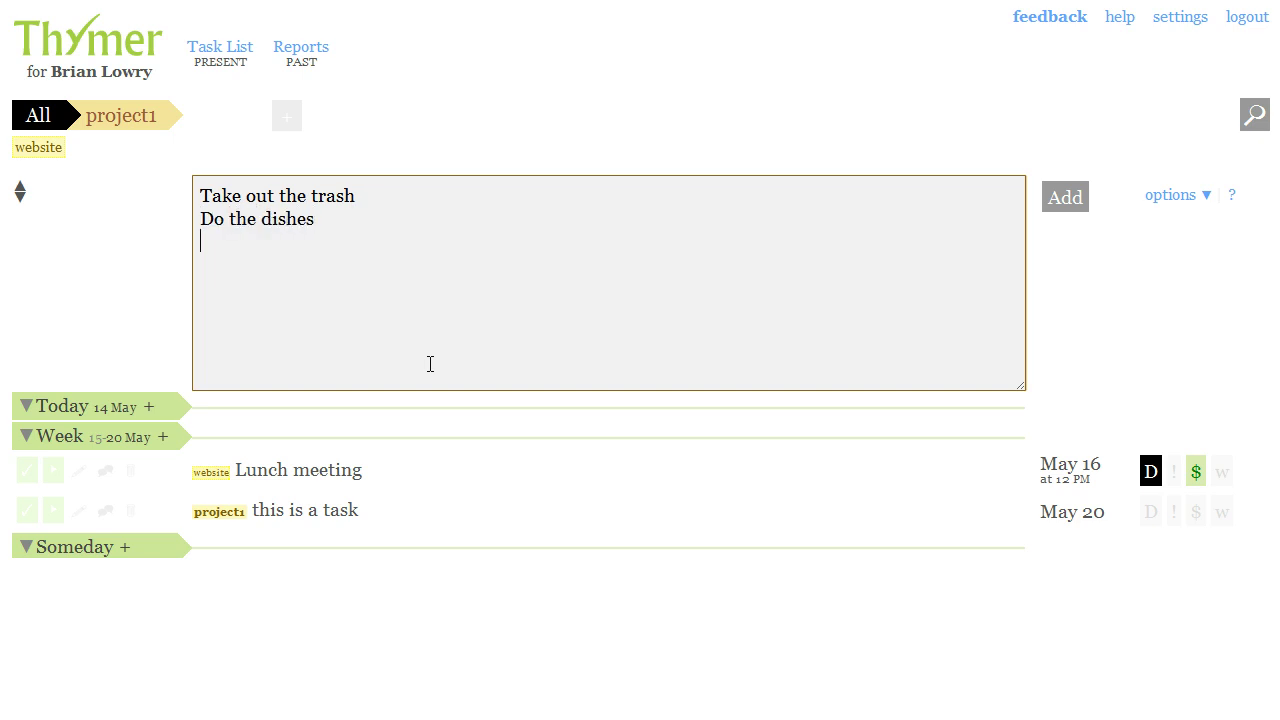
pyautogui.write('Clean room')
pyautogui.click(1065, 197)
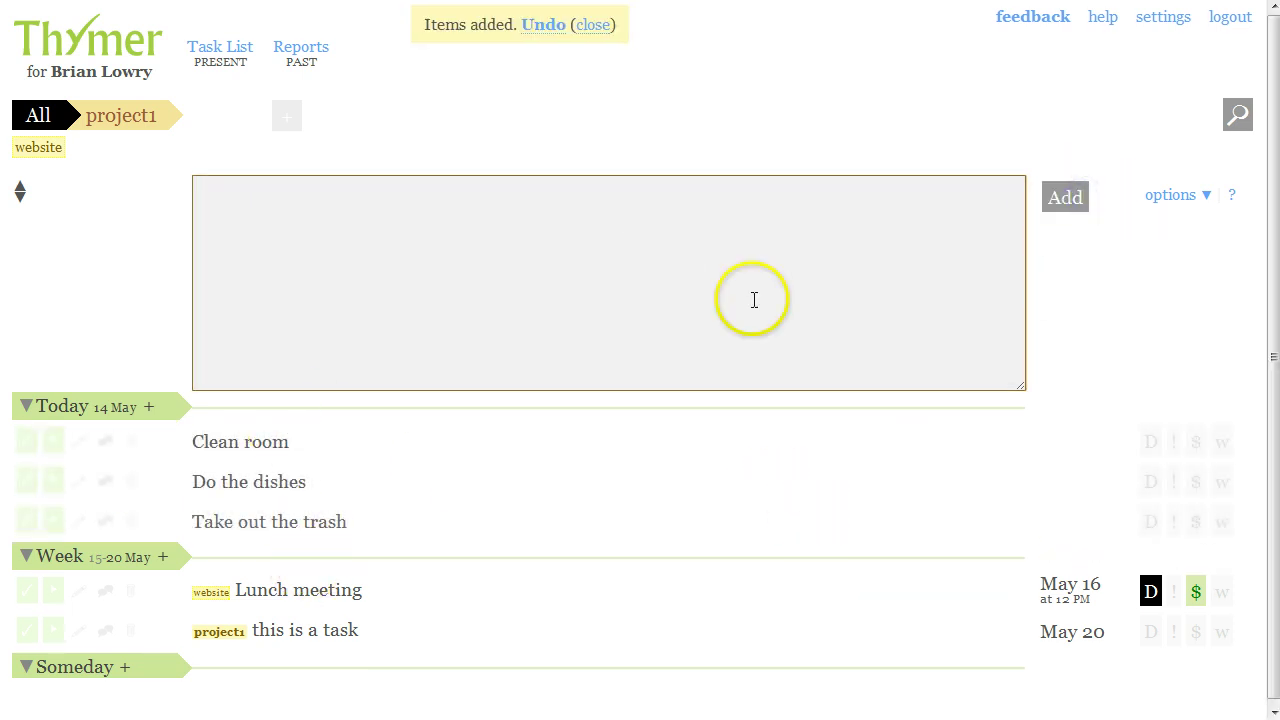
# Step: Switch from bulk add back to the single-line task entry, with the advanced add options hidden
pyautogui.click(1193, 215)
pyautogui.click(1175, 220)
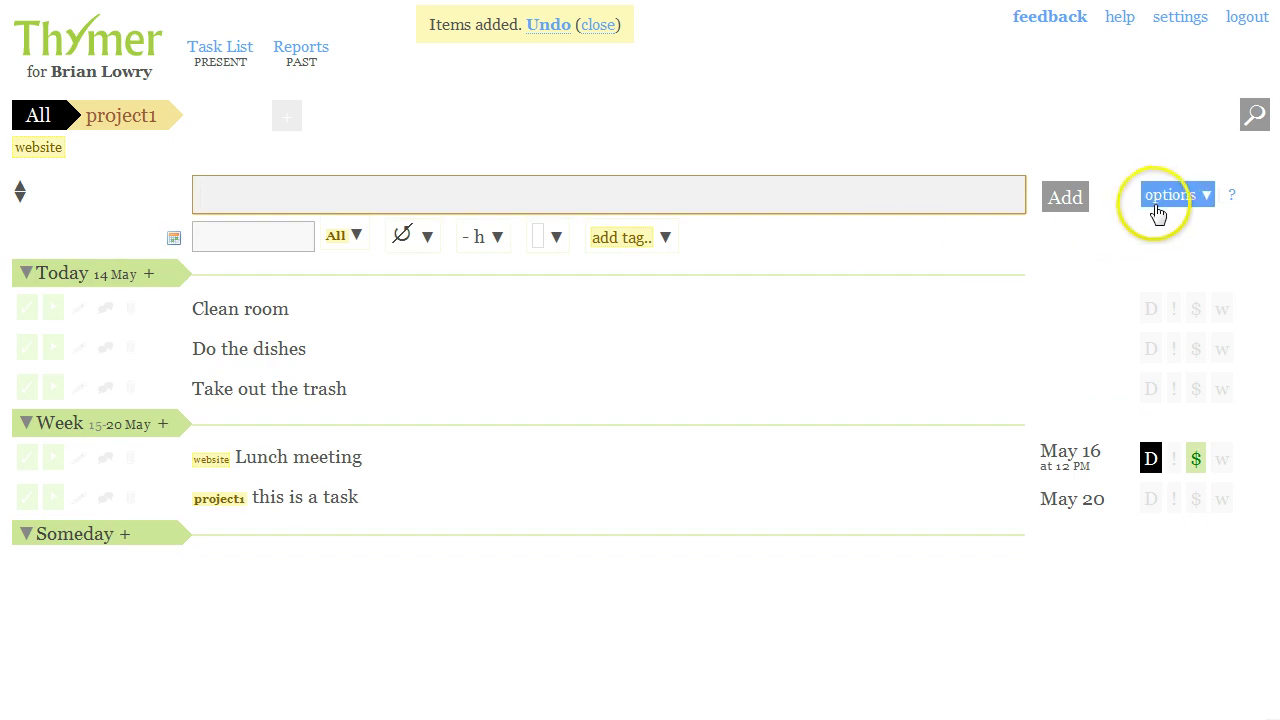
pyautogui.click(1160, 207)
pyautogui.click(1166, 220)
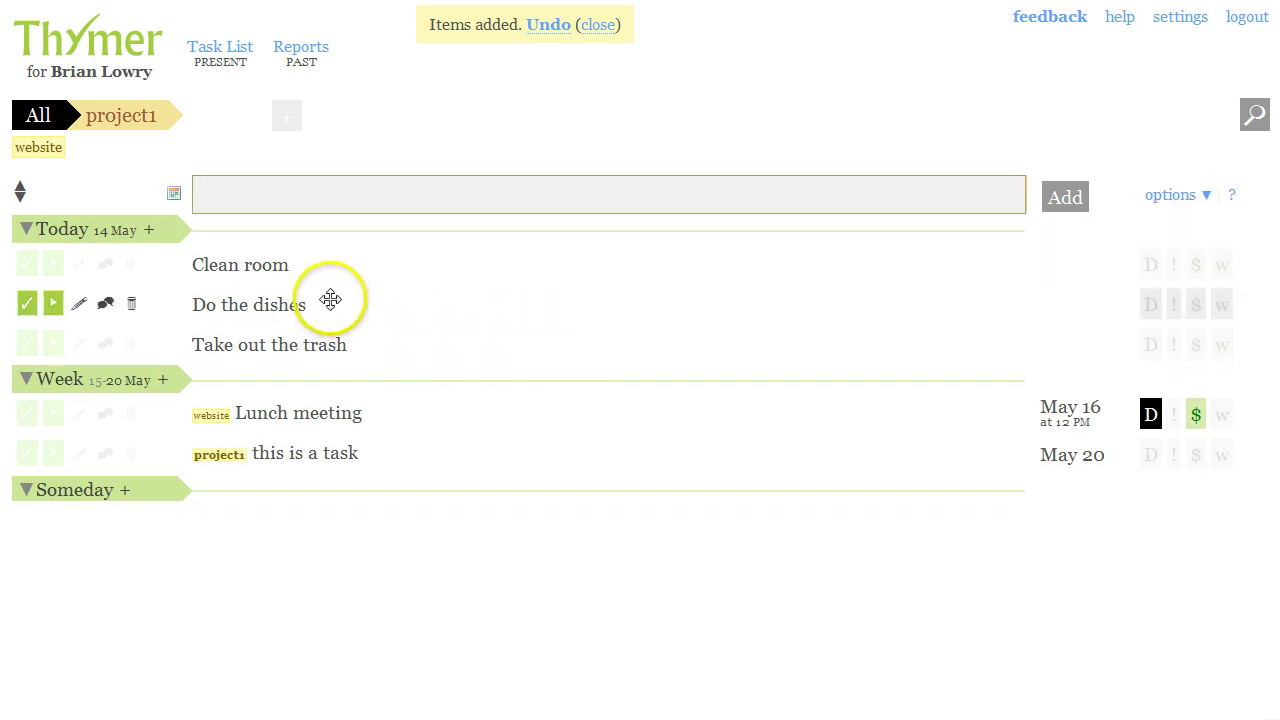
# Step: Add the date separators "Week days" and "In 30 days" to the task list
pyautogui.click(150, 238)
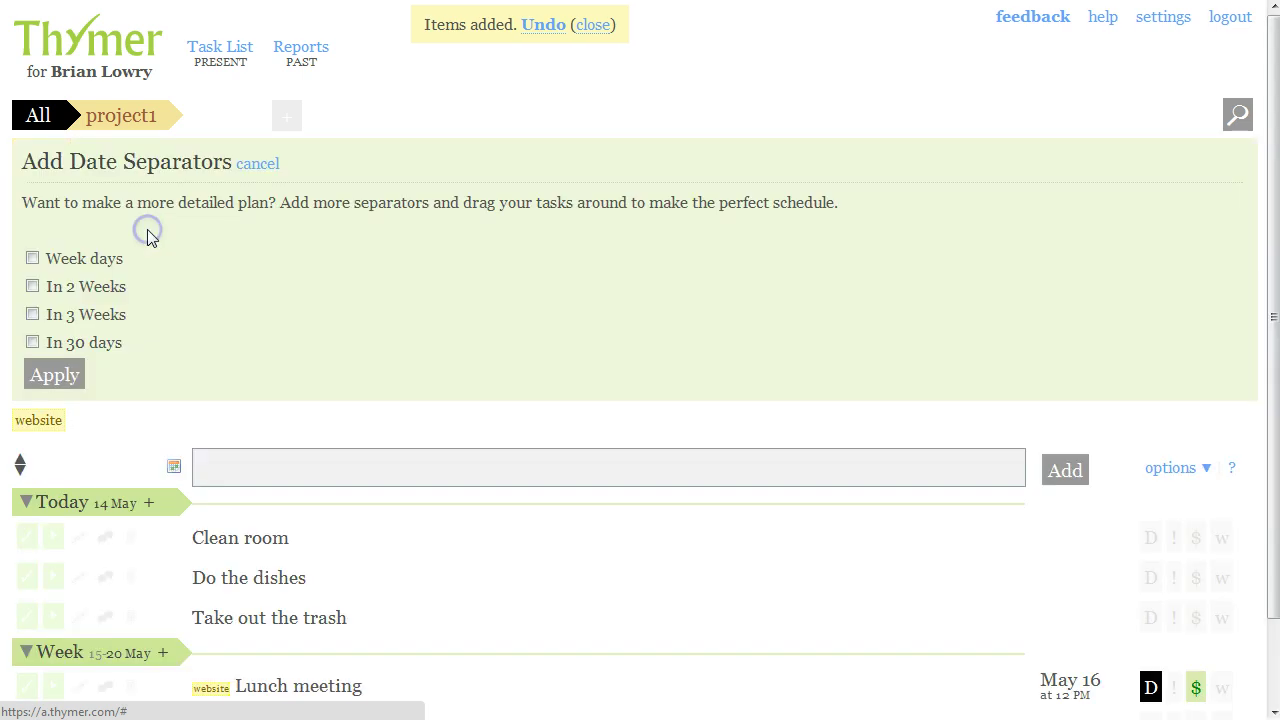
pyautogui.click(33, 259)
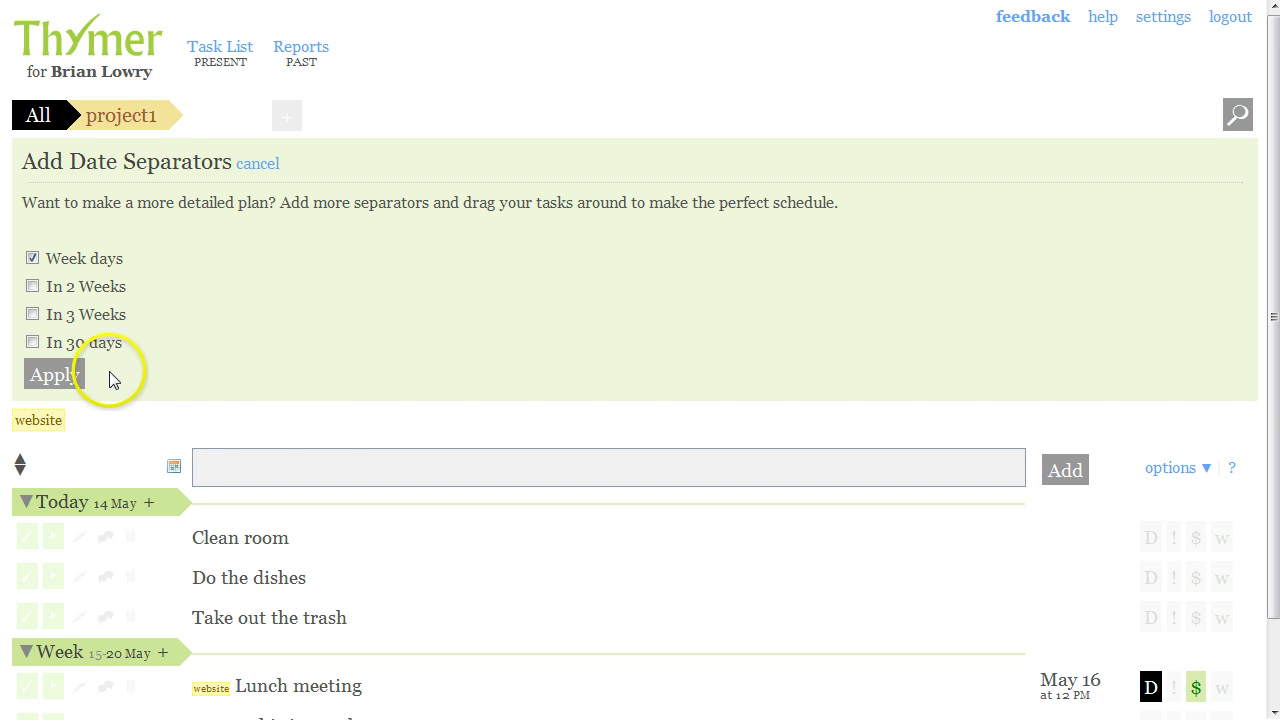
pyautogui.click(32, 342)
pyautogui.click(50, 373)
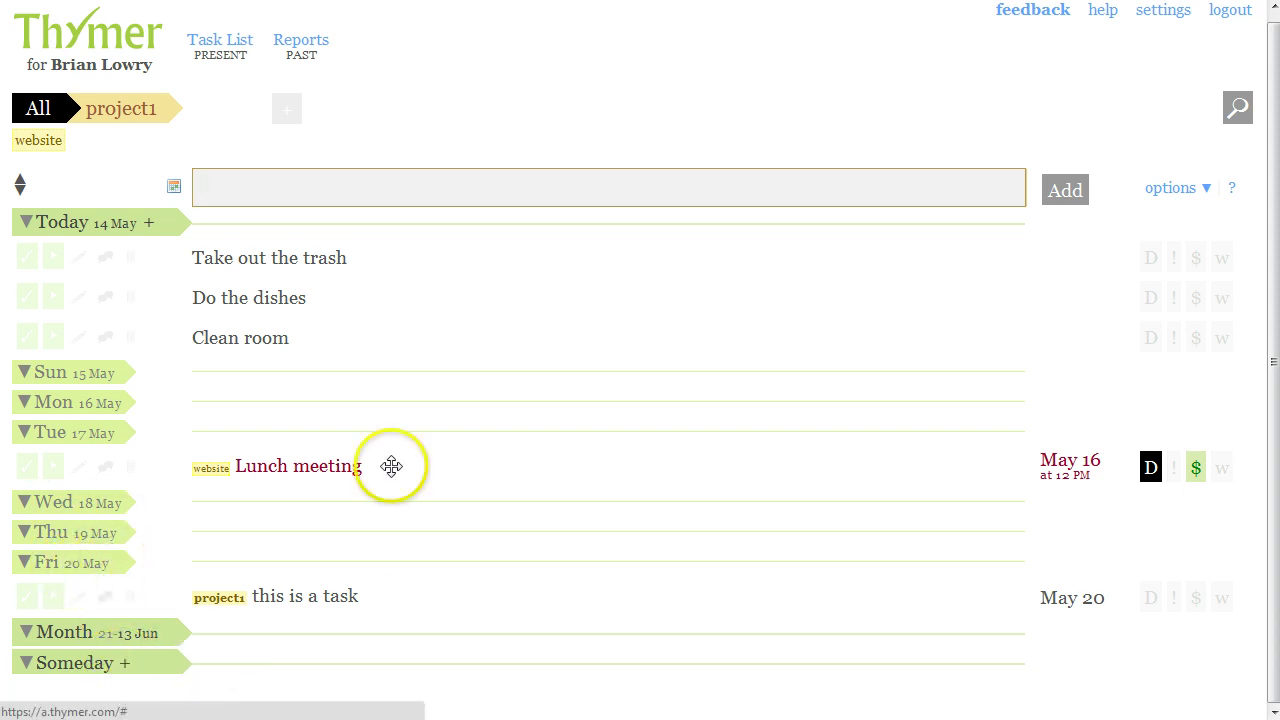
# Step: Move "Do the dishes" to Sun 15 May, "Clean room" to Mon 16 May and "Take out the trash" to Wed 18 May
pyautogui.scroll(1, 337, 296)
pyautogui.moveTo(337, 296); pyautogui.dragTo(271, 393)
pyautogui.moveTo(261, 311); pyautogui.dragTo(269, 426)
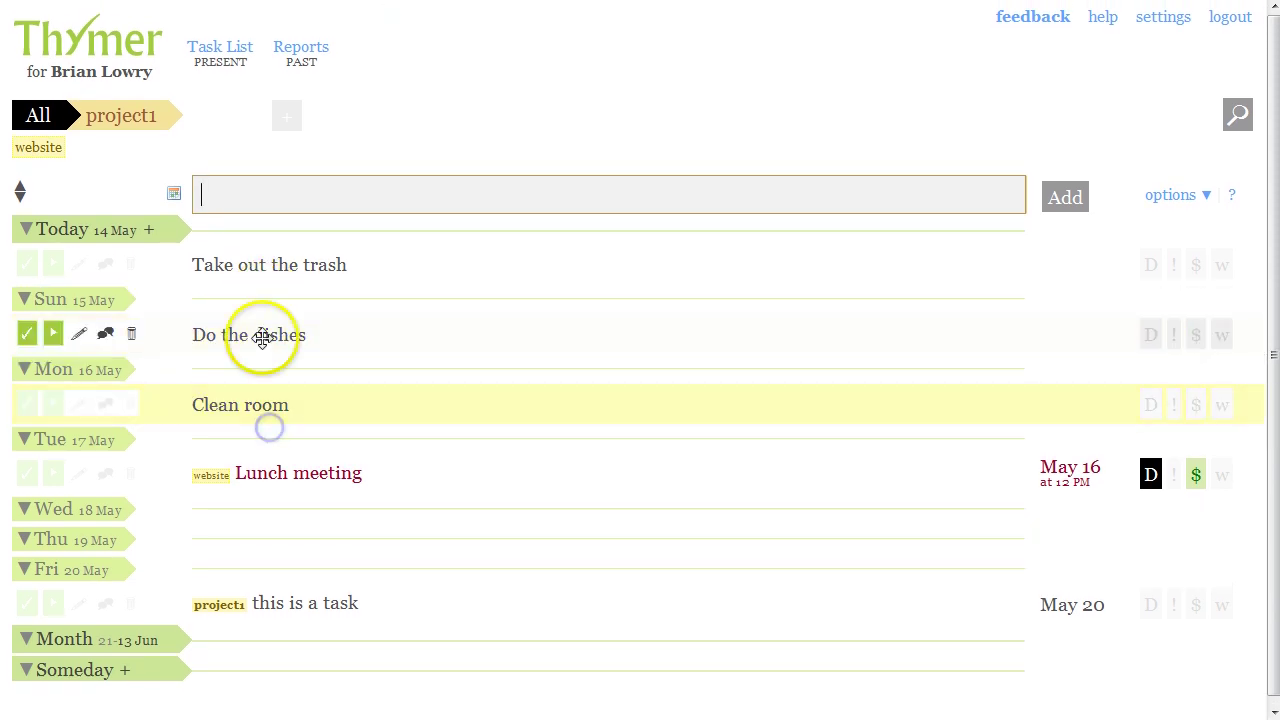
pyautogui.moveTo(259, 274); pyautogui.dragTo(266, 518)
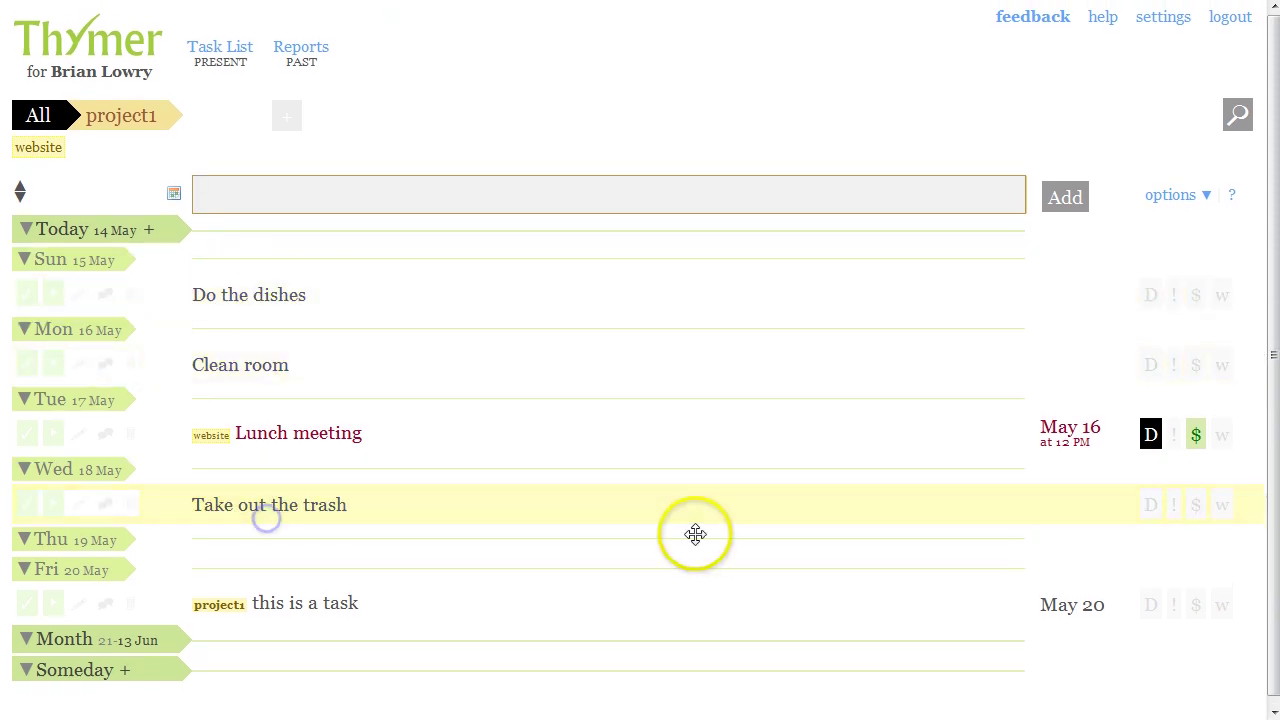
pyautogui.scroll(-1, 494, 403)
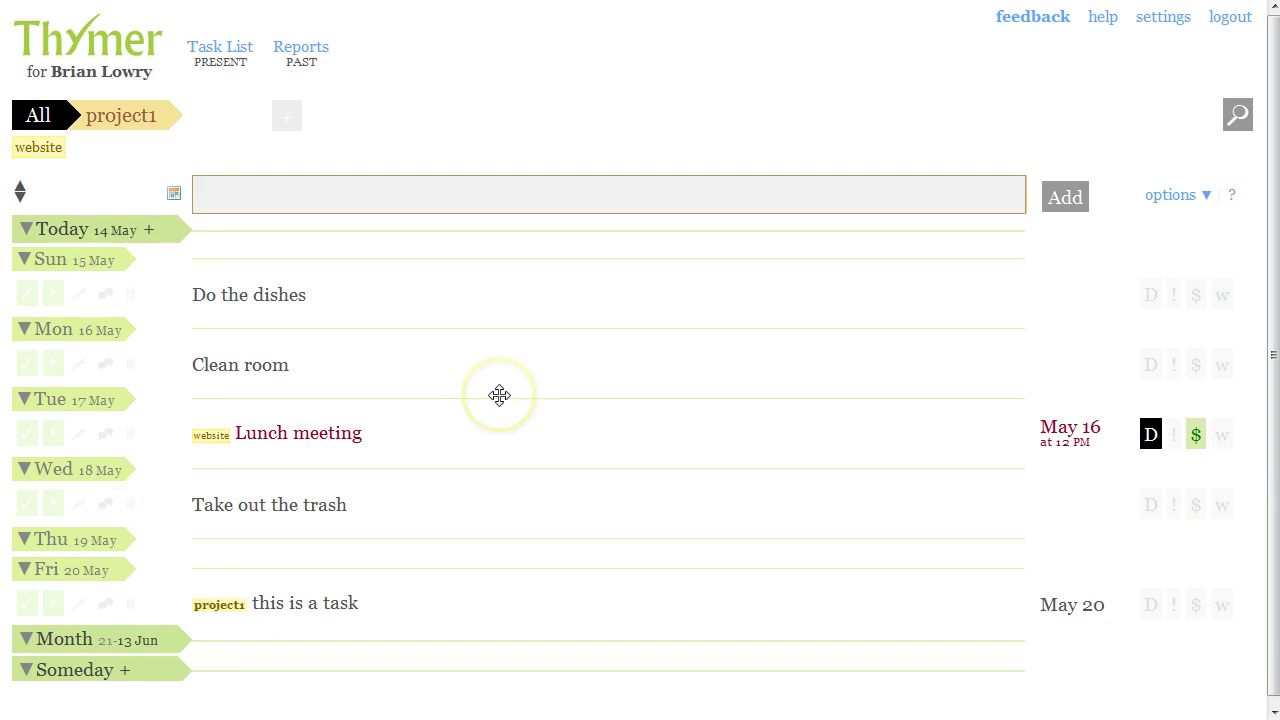